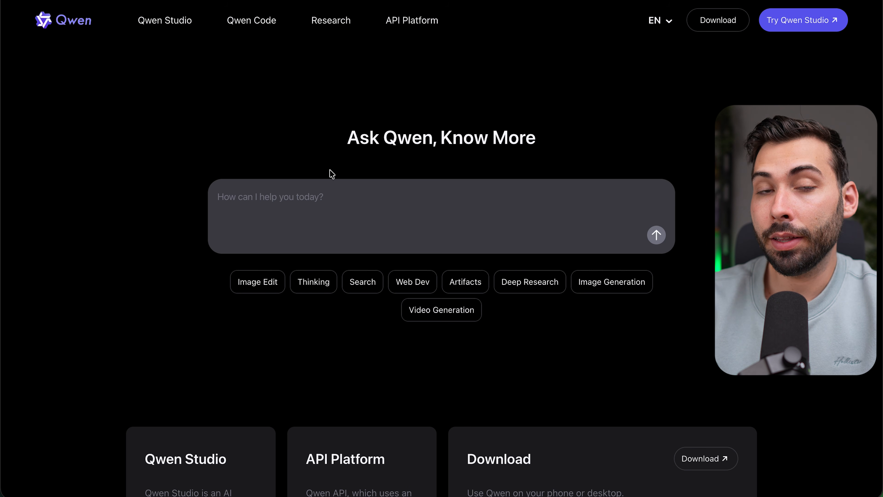
scroll(330, 171, down, 2)
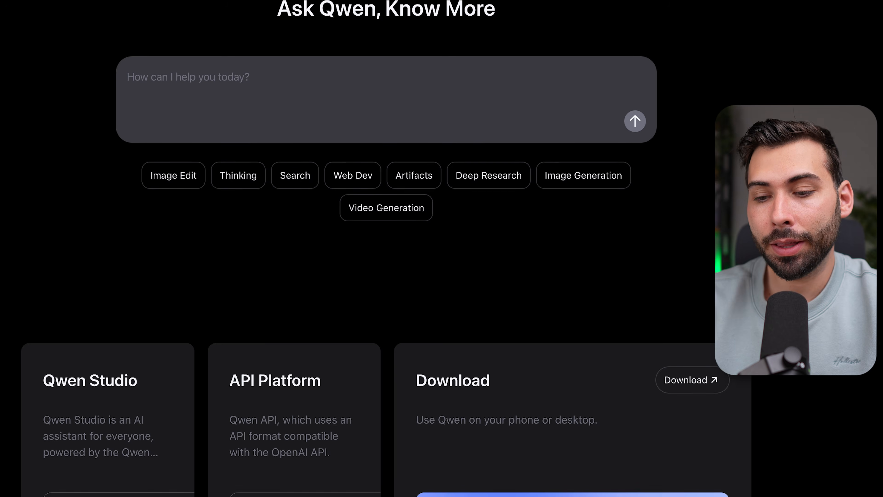
scroll(442, 249, down, 8)
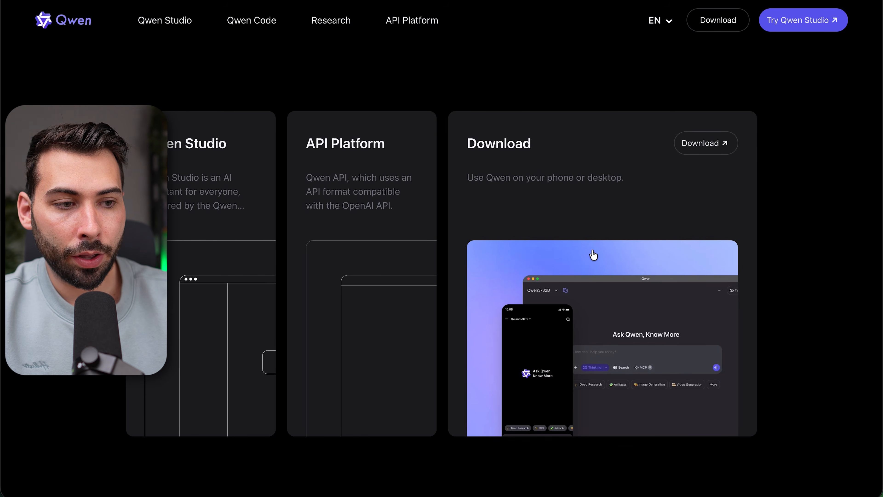
click(706, 143)
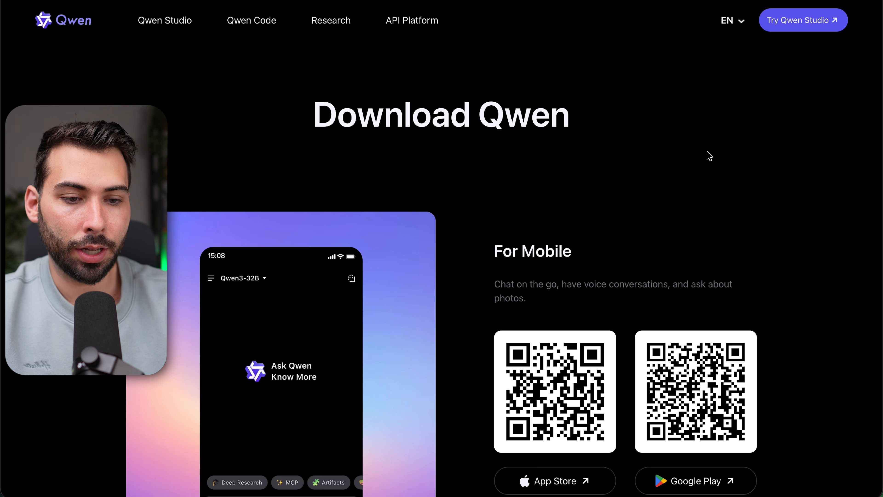
scroll(657, 233, down, 5)
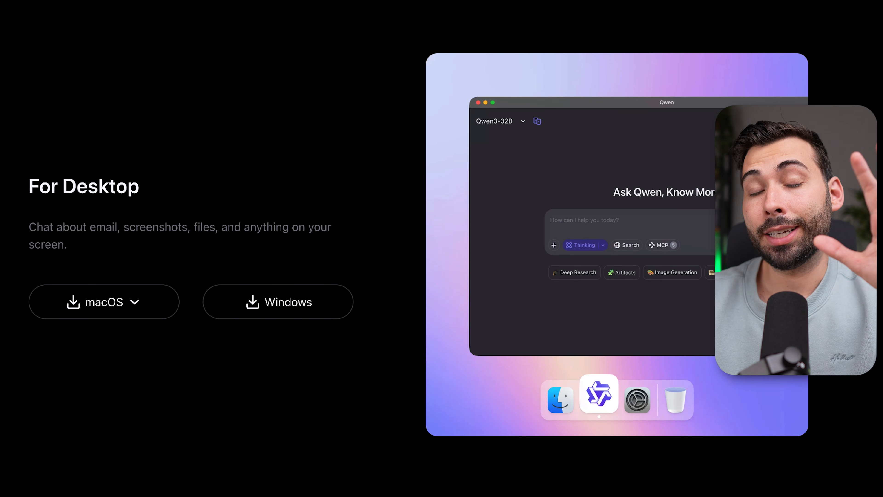
click(133, 304)
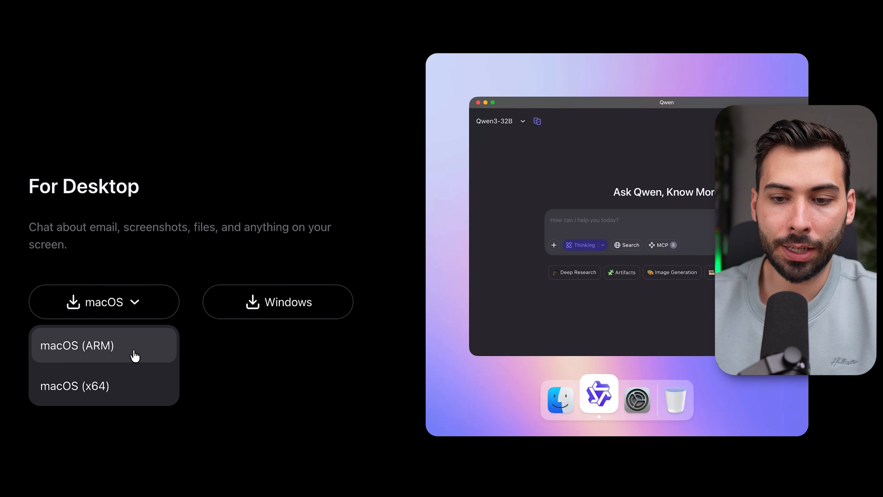
click(120, 353)
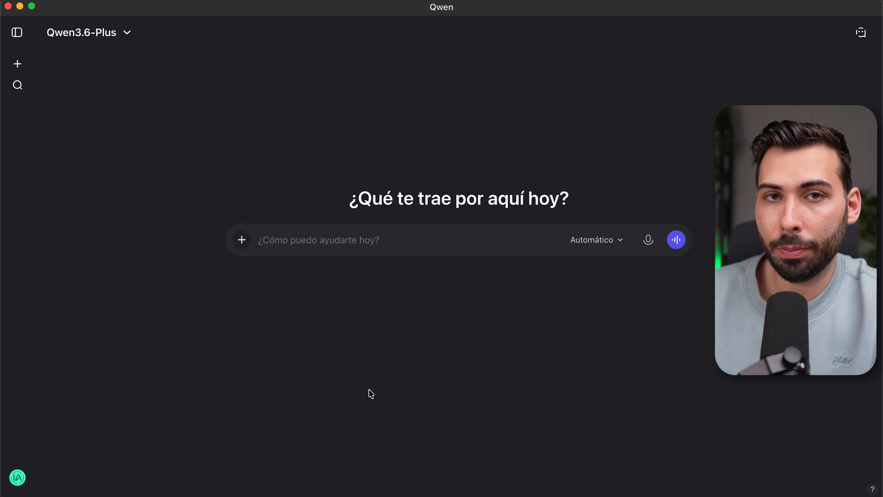
Step: Look through the attachment and tool options available for the chat prompt
click(242, 241)
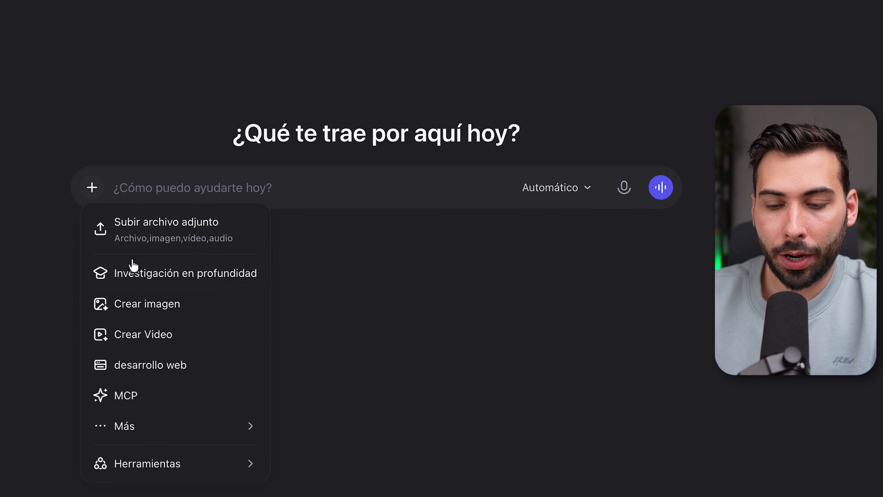
mouse_move(131, 433)
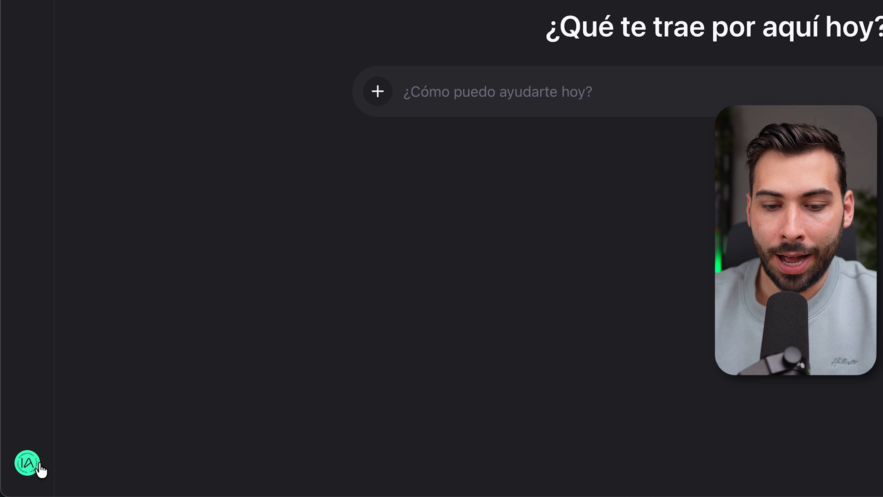
Step: Enable the Filesystem server under Mi MCP in the MCP settings and return to the chat
click(33, 463)
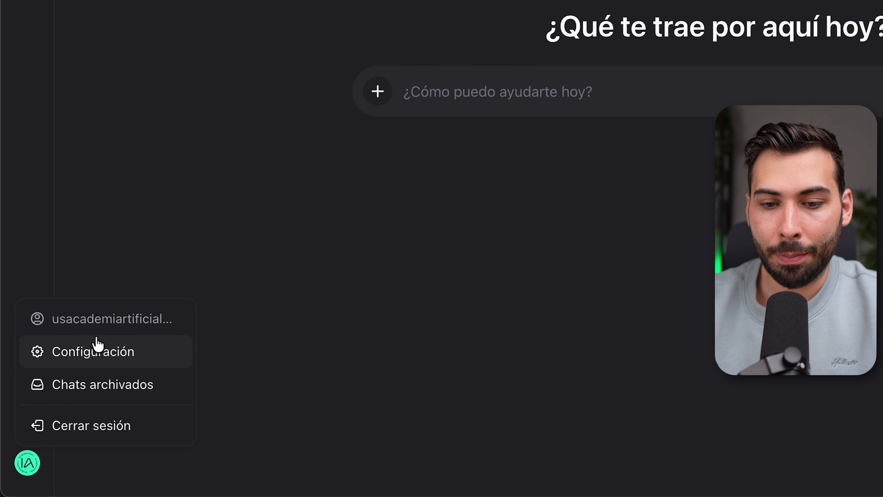
click(103, 353)
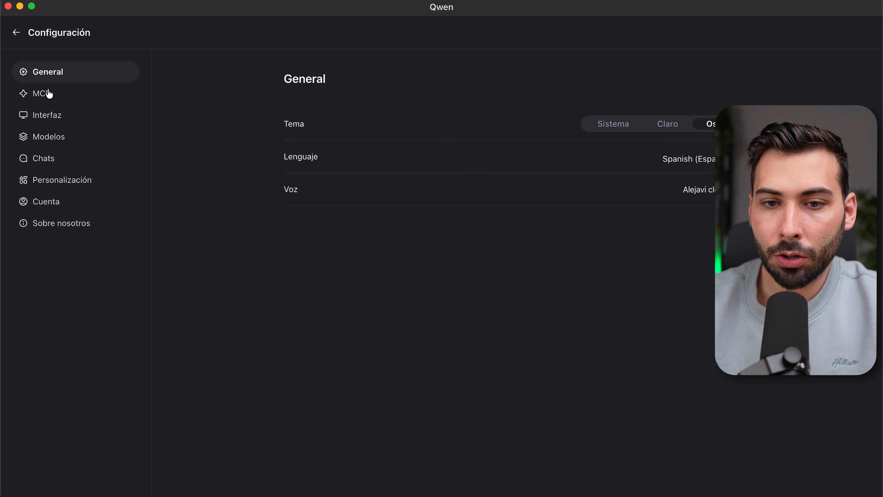
click(58, 97)
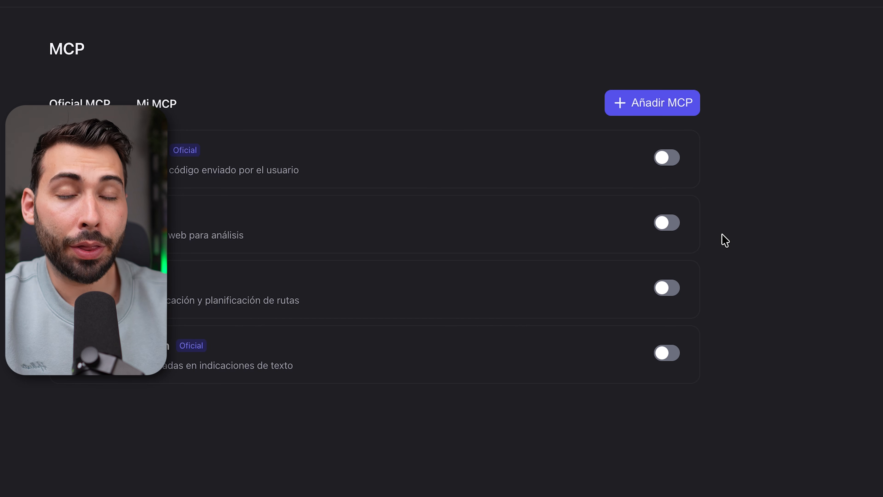
click(670, 111)
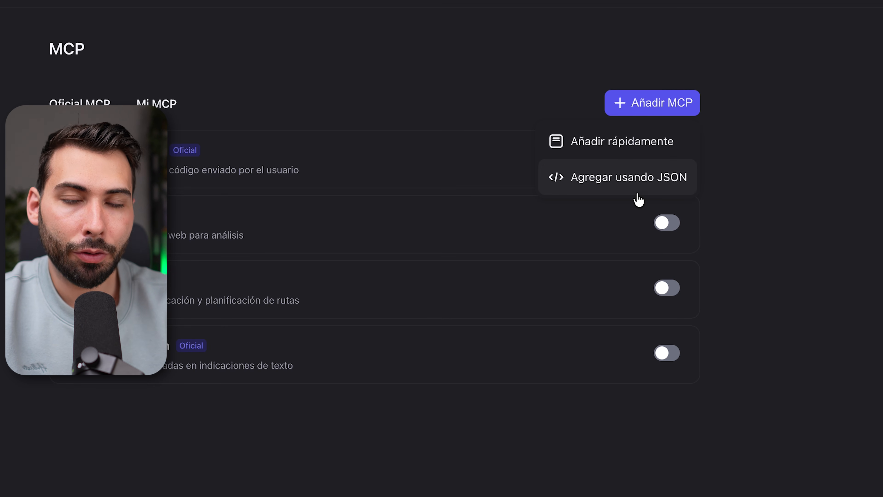
click(161, 110)
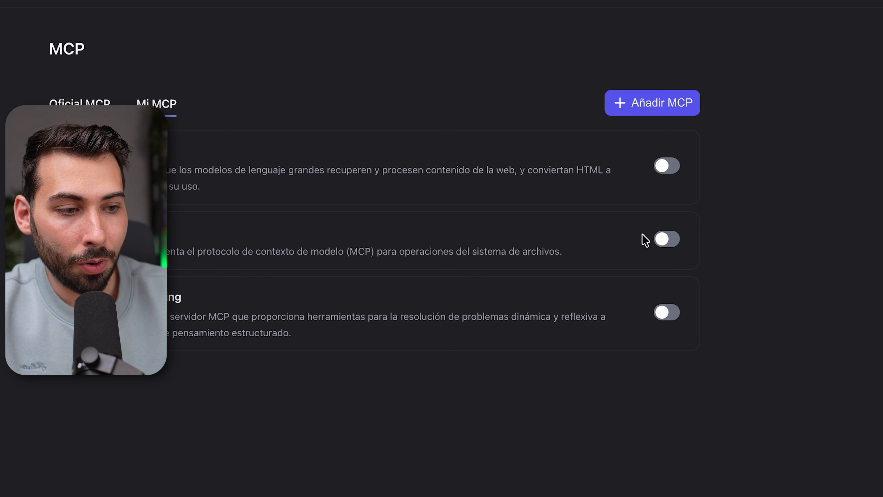
click(670, 239)
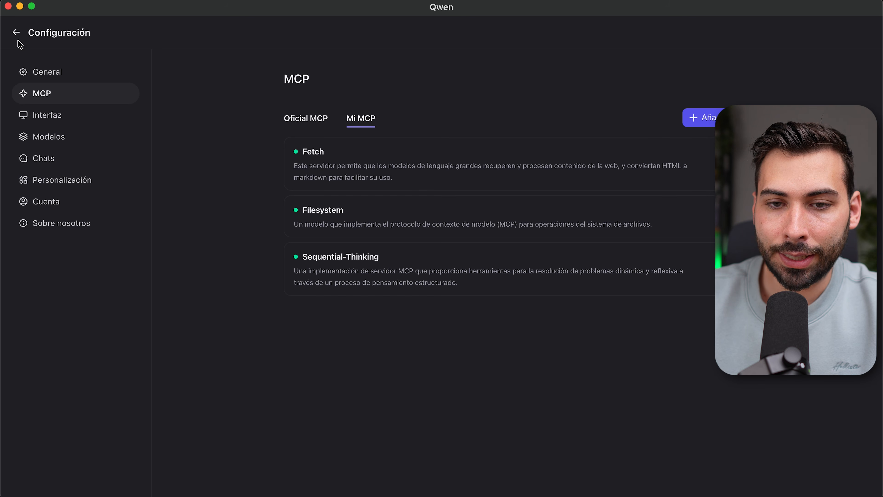
click(16, 34)
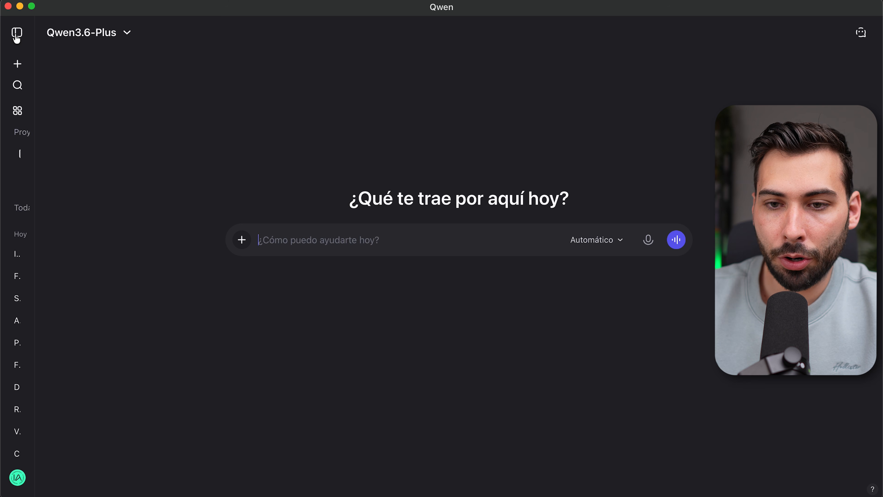
Step: Activate MCP for the new chat and check its list of enabled tools
click(241, 240)
click(278, 399)
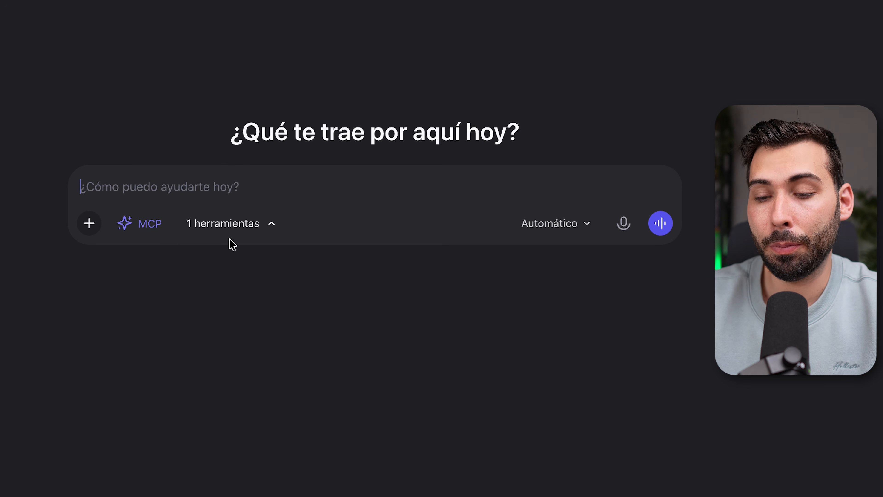
click(259, 224)
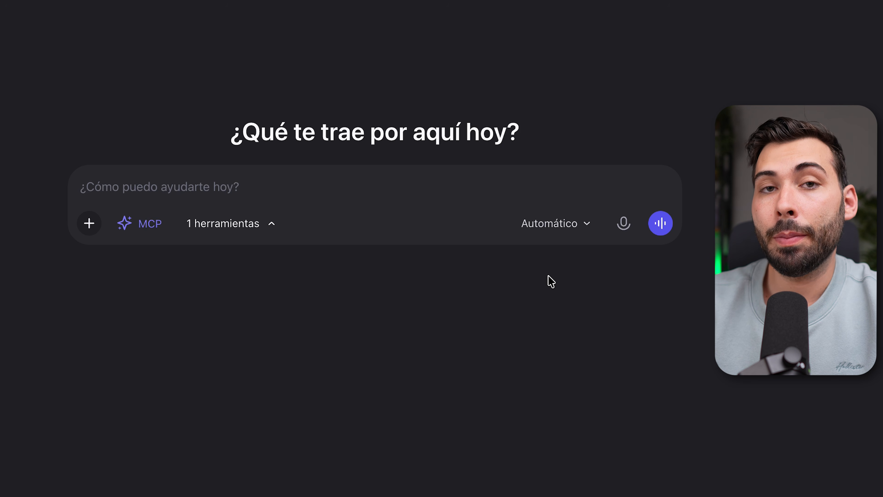
Step: Dictate and send a Spanish request to list all files in the Downloads folder with their sizes, and permit list_allowed_directories in this chat
click(623, 227)
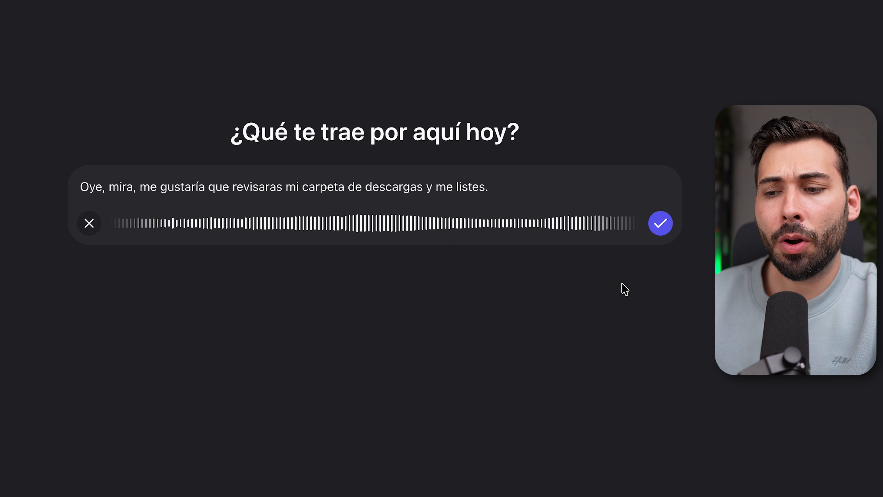
click(660, 245)
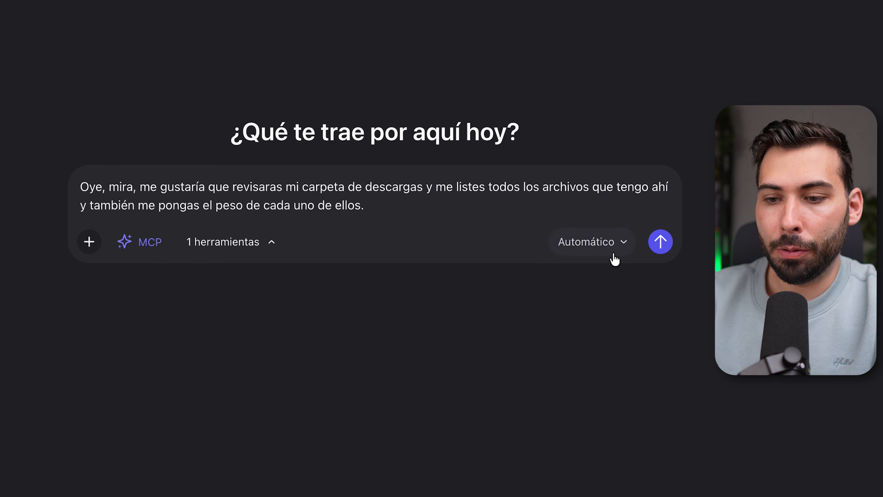
click(667, 241)
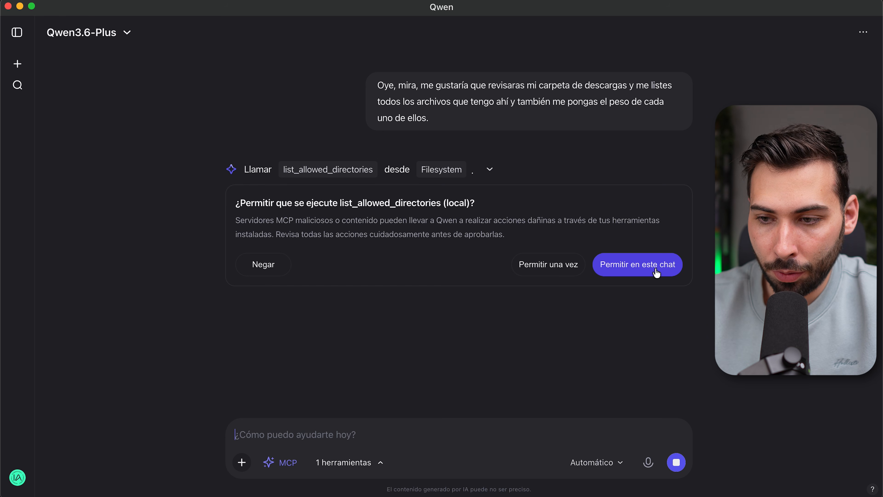
click(656, 273)
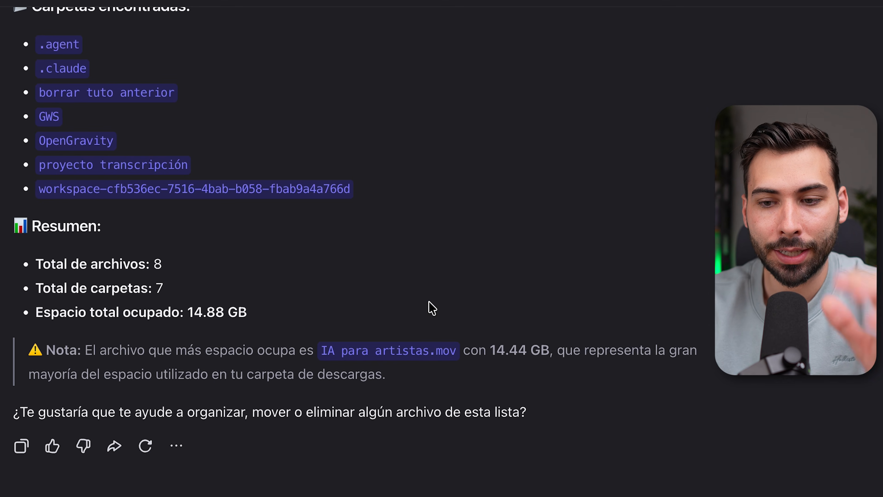
Step: Review the reply's file table, sizes, folder list and summary, and compare them with the Downloads folder in Finder
scroll(271, 322, up, 1)
drag(304, 335, 186, 340)
scroll(278, 268, up, 6)
drag(359, 349, 39, 203)
scroll(357, 223, up, 12)
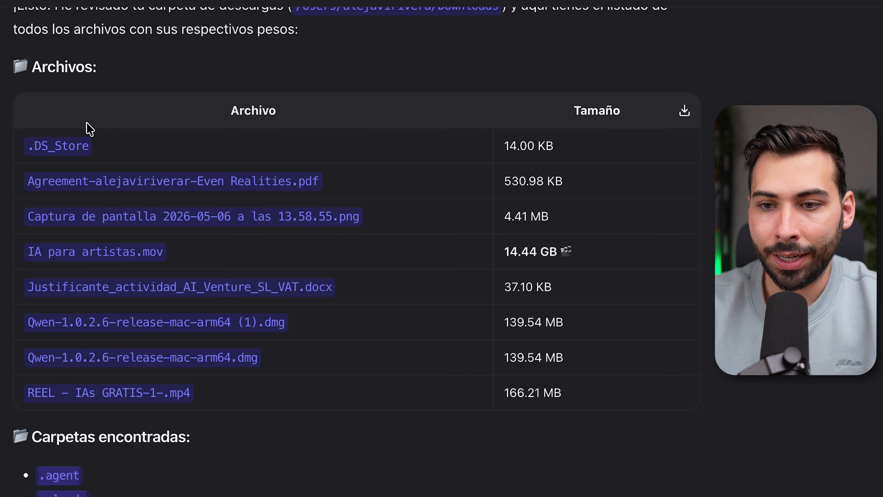
drag(87, 129, 529, 386)
click(630, 299)
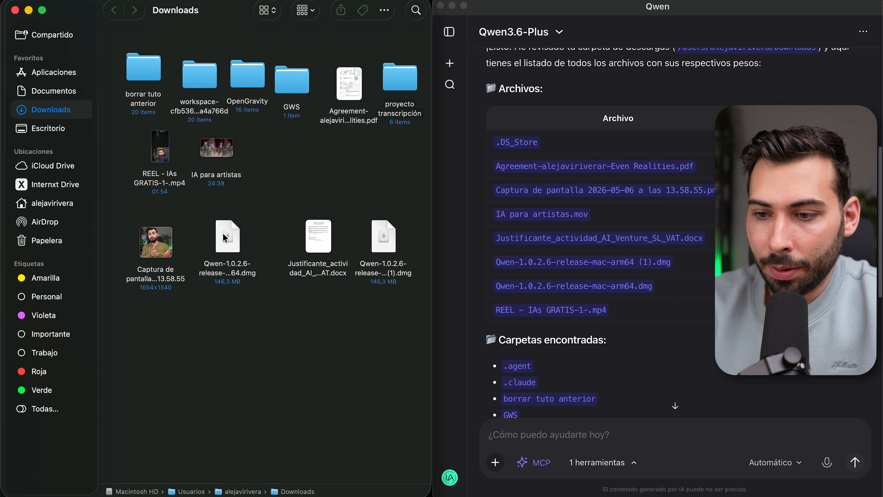
scroll(615, 338, down, 1)
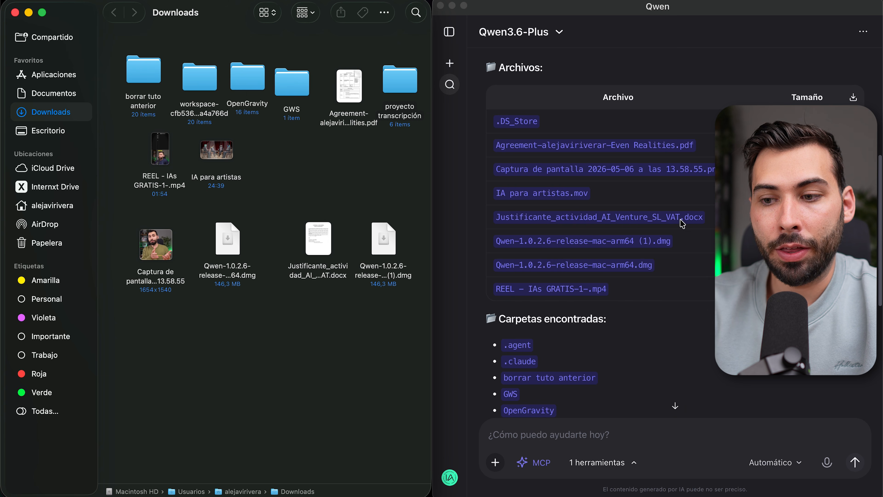
scroll(575, 271, down, 1)
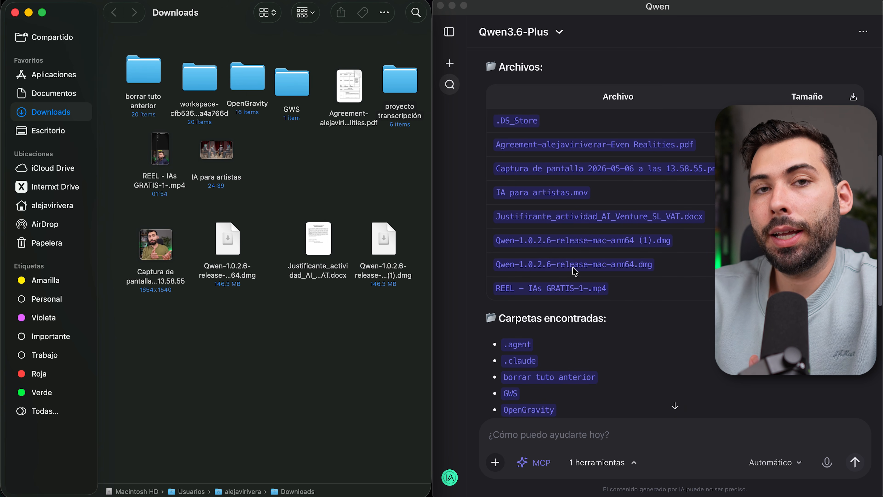
scroll(575, 272, down, 5)
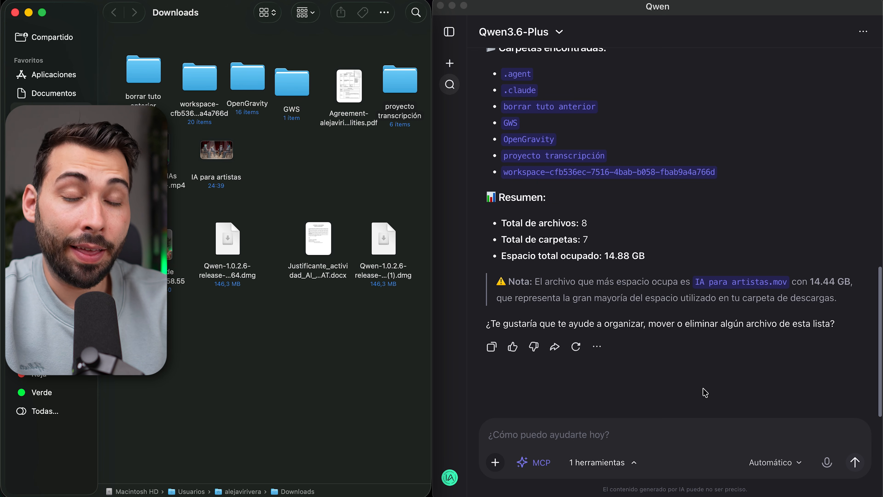
Step: Dictate and send a Spanish request to create a folder called instaladores in Downloads and move the .dmg installer there
click(826, 462)
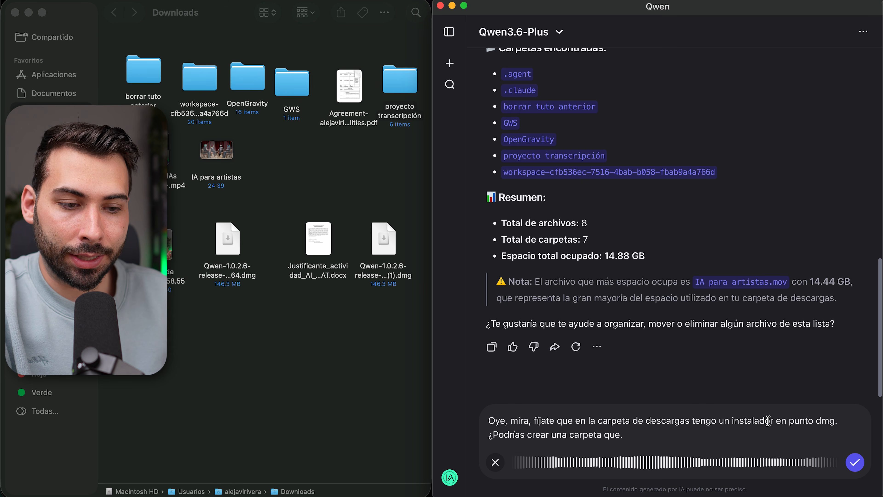
click(855, 462)
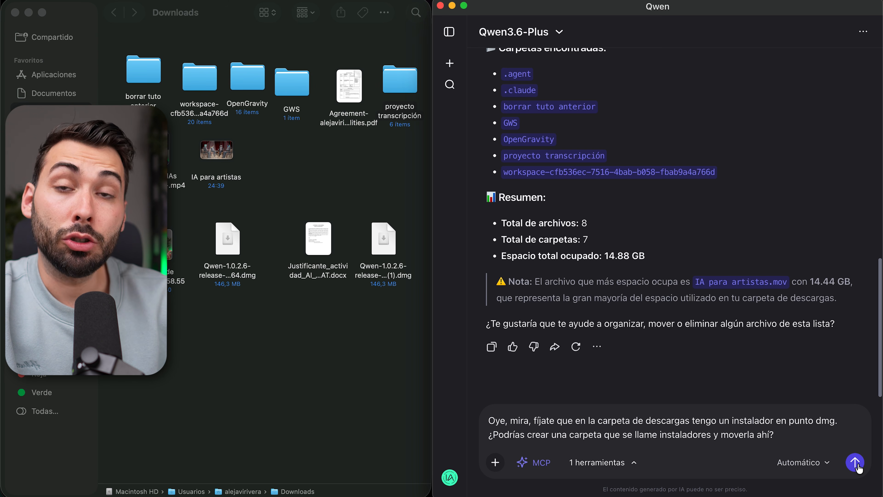
click(856, 464)
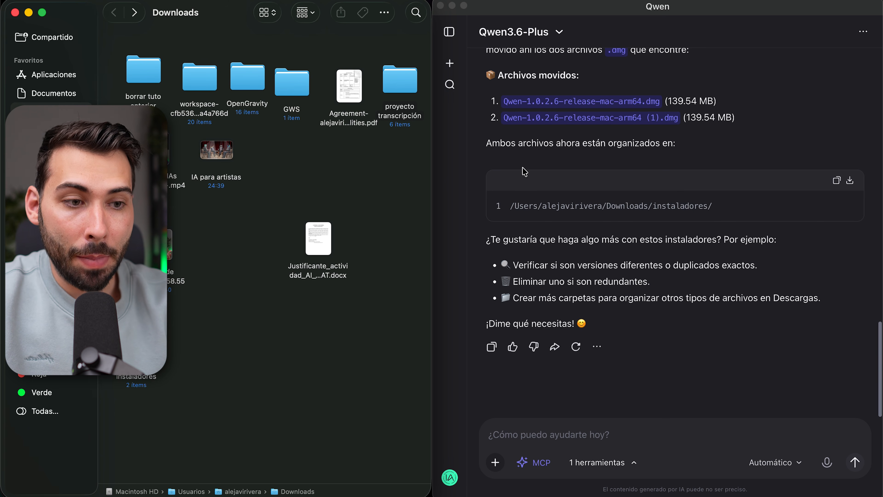
Step: Review the reply's tool calls, moved files and destination path for the installers
scroll(605, 220, up, 5)
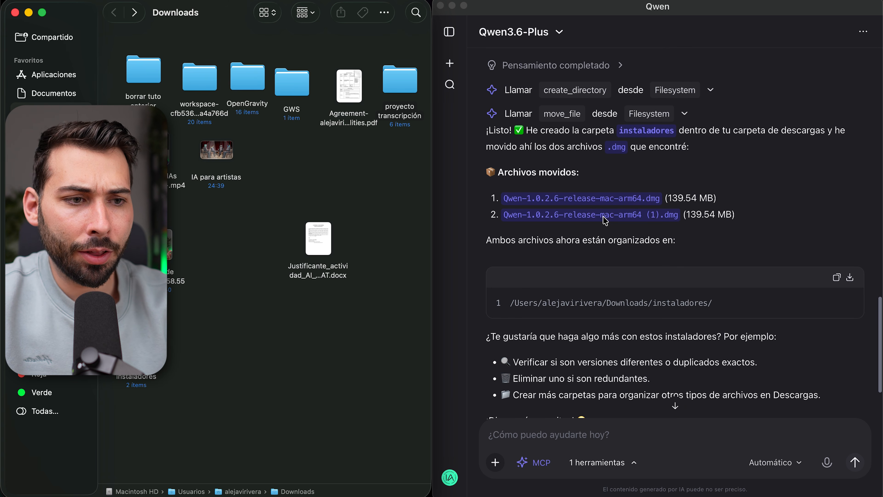
scroll(605, 220, up, 2)
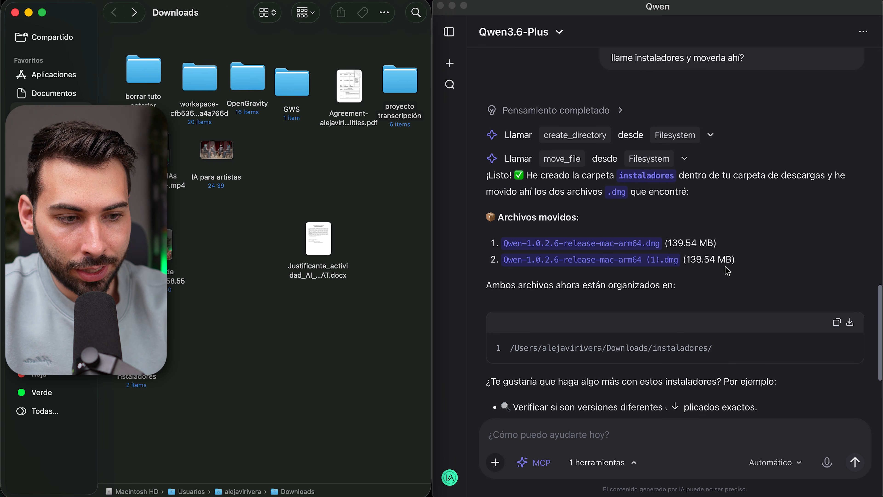
scroll(699, 270, down, 7)
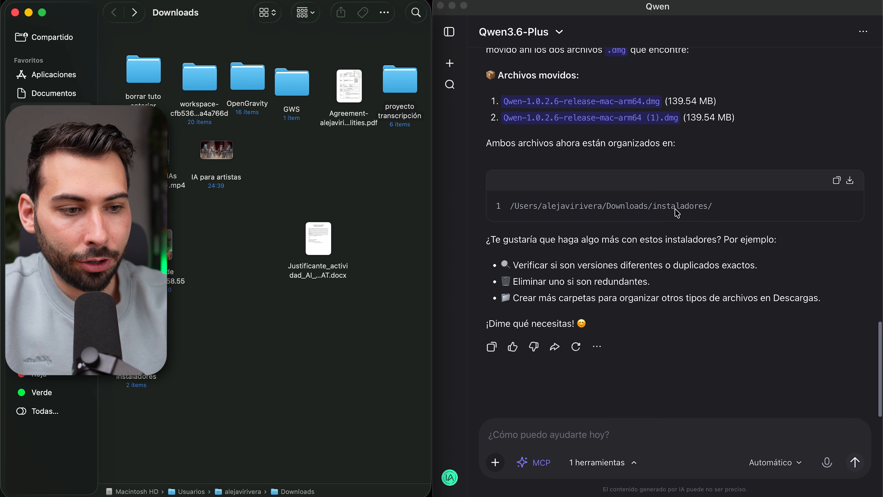
Step: Switch to Finder, move the instaladores folder to a free spot in Downloads, and open it to check its contents
click(139, 355)
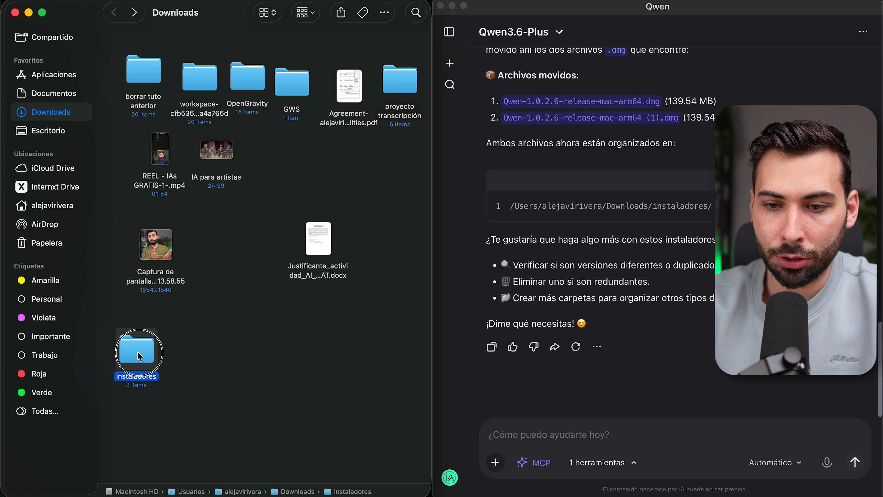
drag(217, 282, 239, 327)
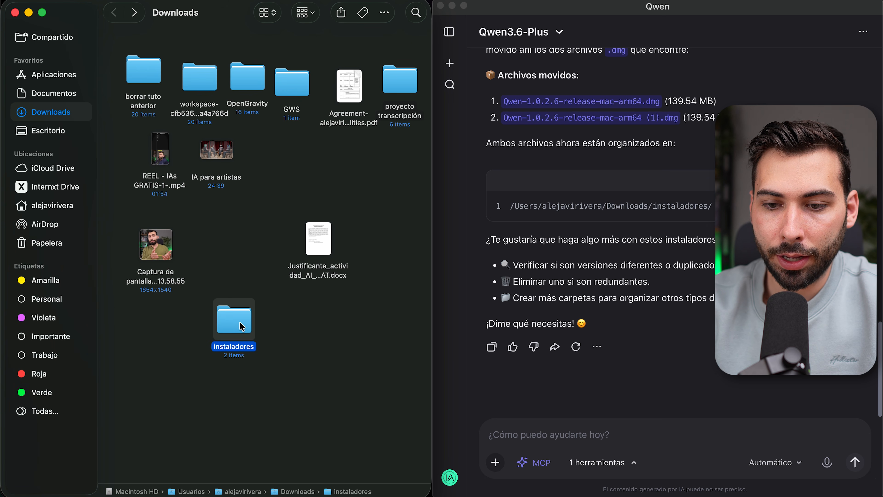
double_click(240, 326)
drag(358, 230, 105, 34)
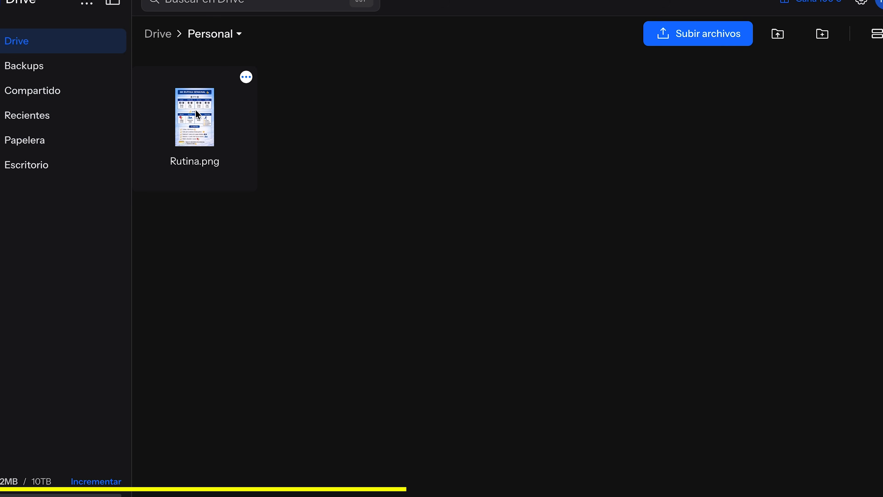
Step: Switch to the cloud drive and open the sharing options for Rutina.png in the Personal folder
click(247, 77)
click(288, 114)
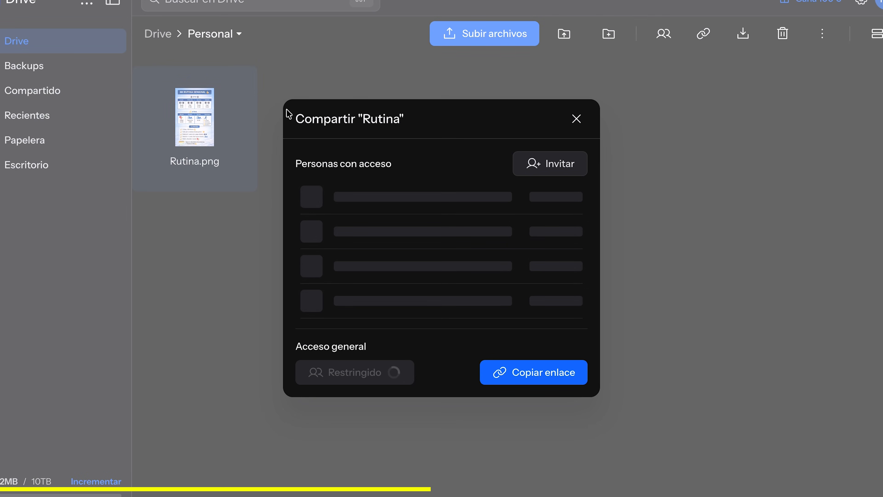
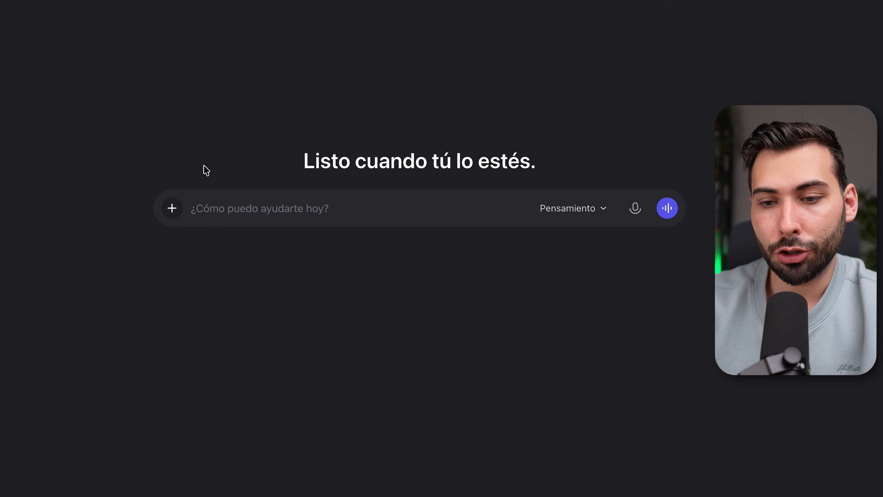
Step: Send a pasted web development prompt in Qwen for Aibook, a dark-mode, Facebook-inspired social network for AI enthusiasts
click(241, 230)
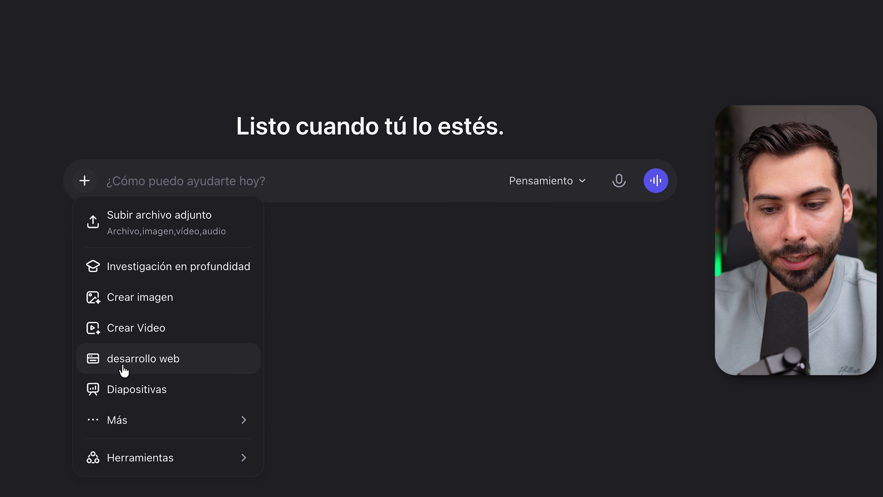
click(196, 365)
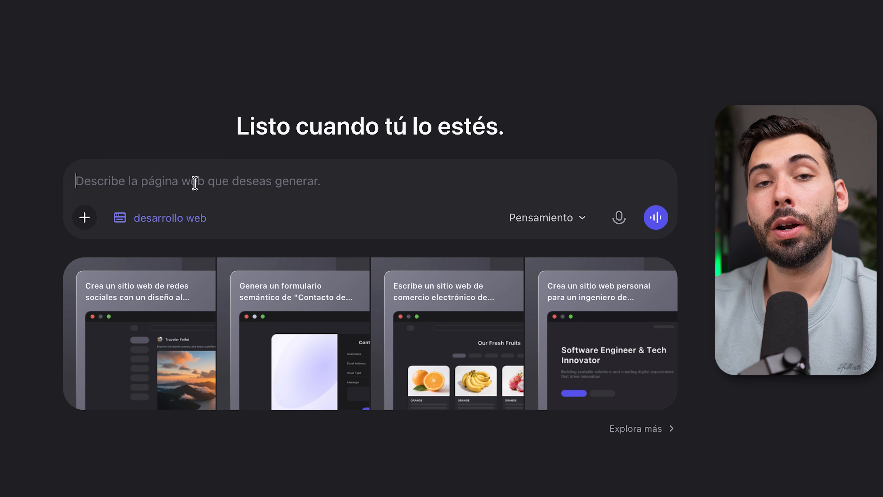
key(ctrl+v)
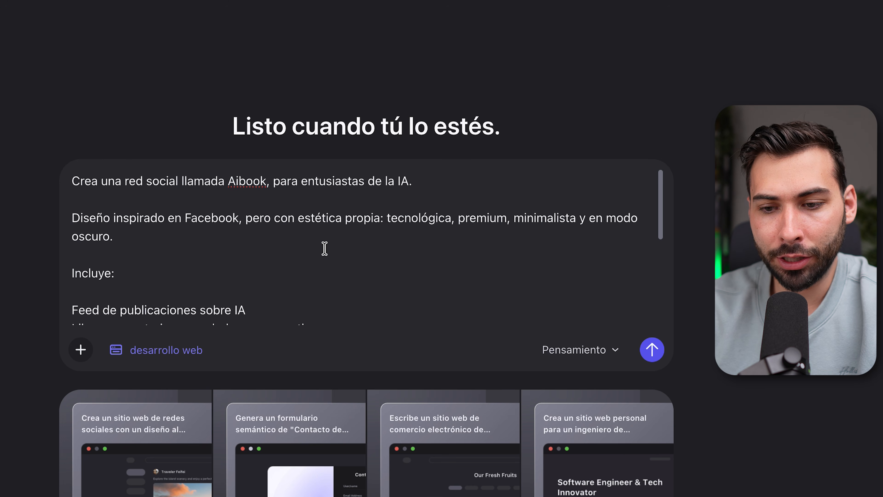
scroll(325, 249, down, 5)
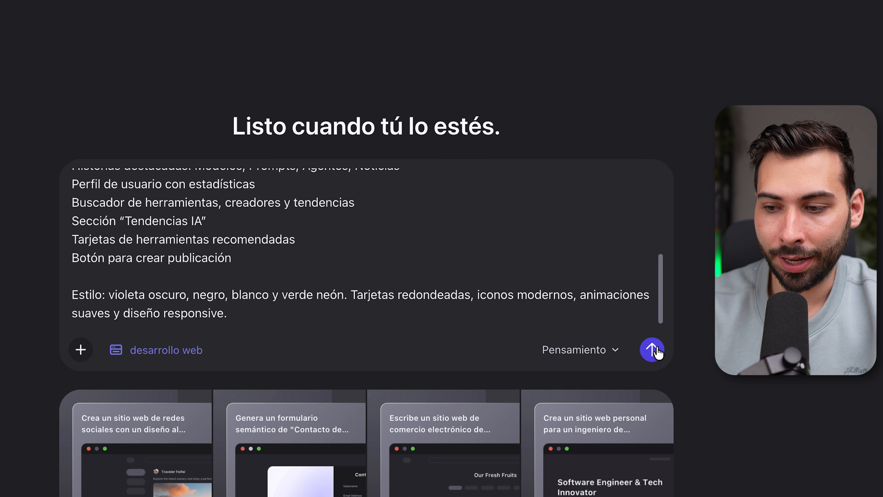
click(655, 361)
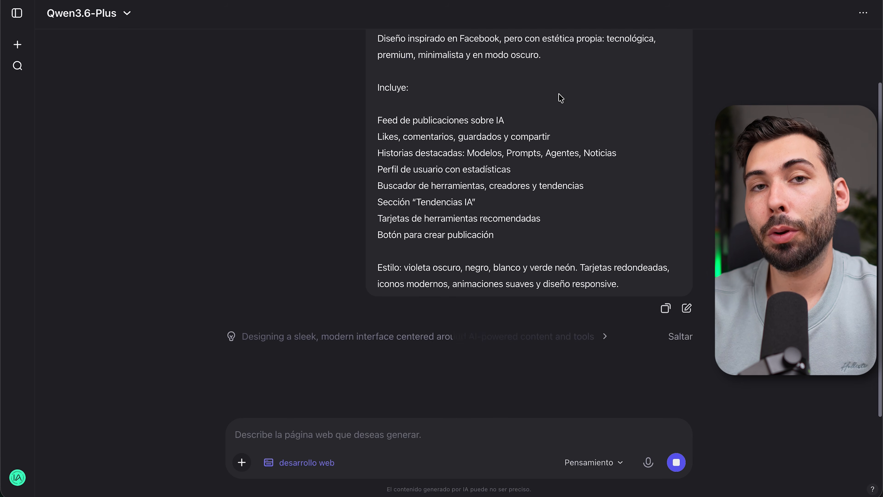
click(593, 463)
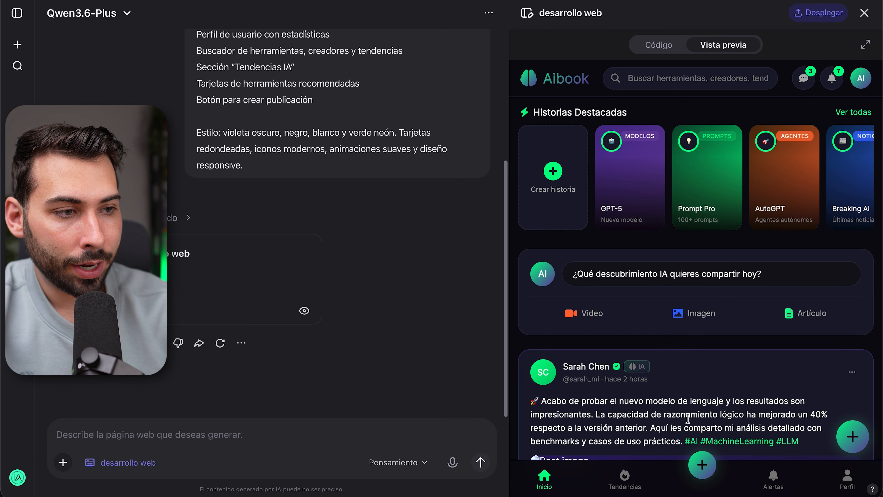
Step: Expand the Aibook preview to full size and publish a test post reading "HOla esto es una prueba"
click(866, 44)
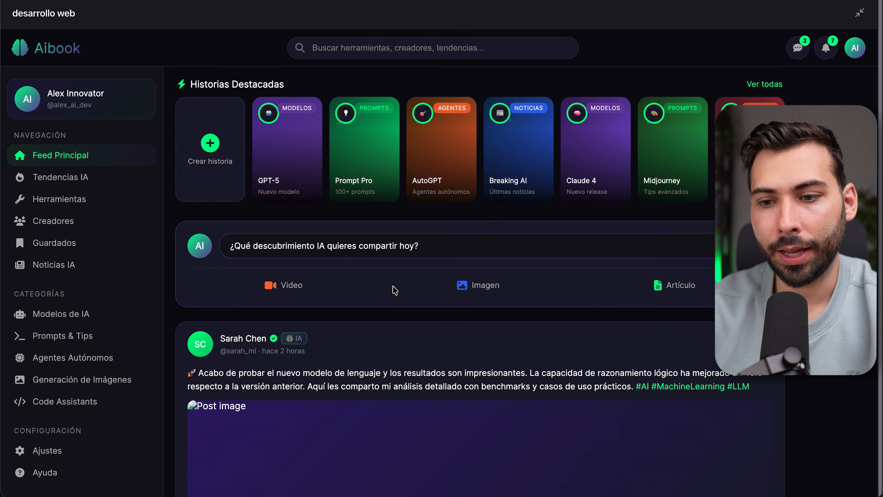
click(410, 253)
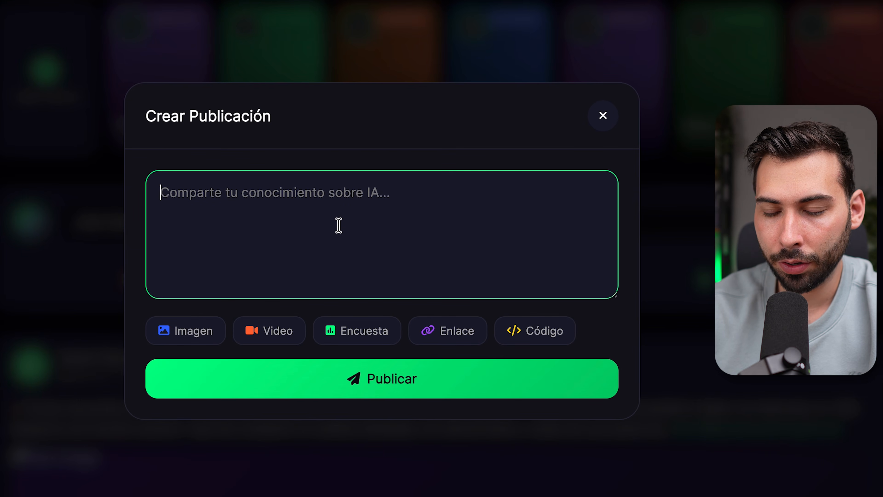
text(HOL)
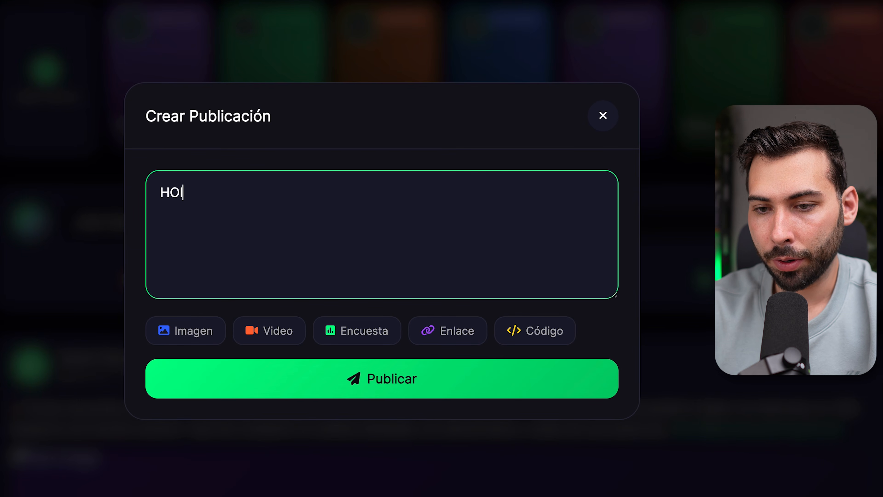
text(a esto es una prueba)
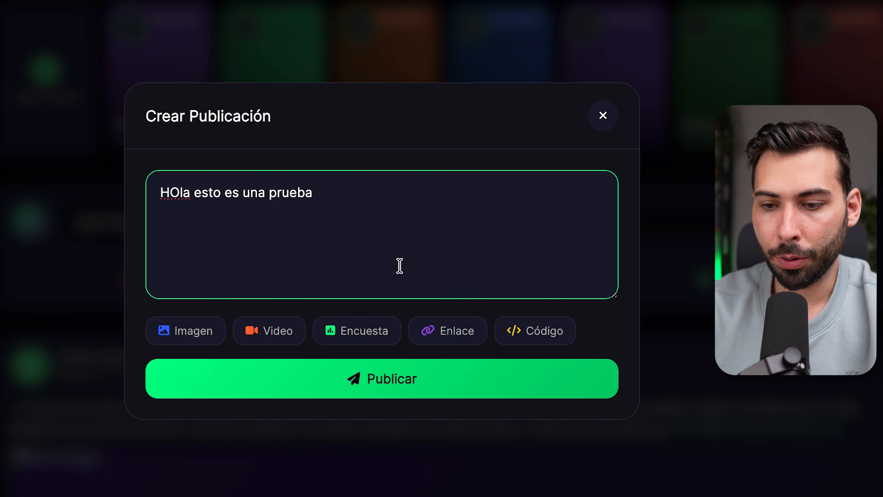
click(376, 380)
click(603, 115)
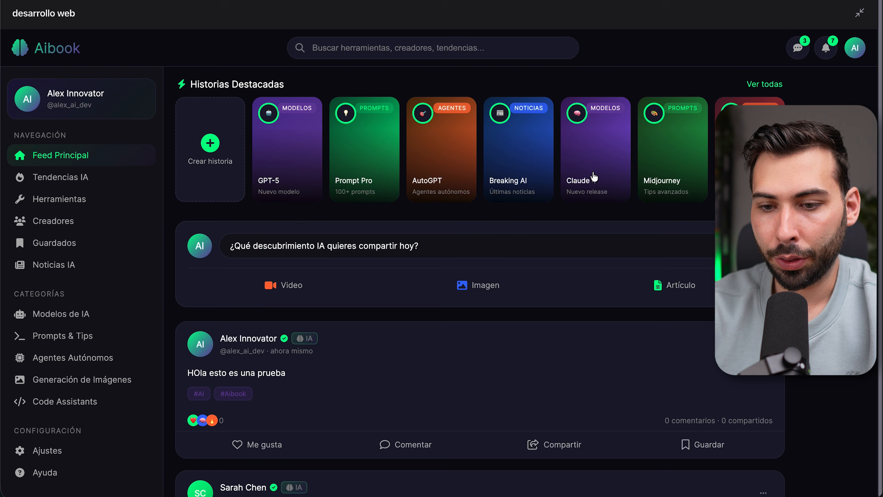
Step: Like the "Prompt del día" post in the Aibook feed and comment "Muy bueno el post!" on it
scroll(483, 275, down, 3)
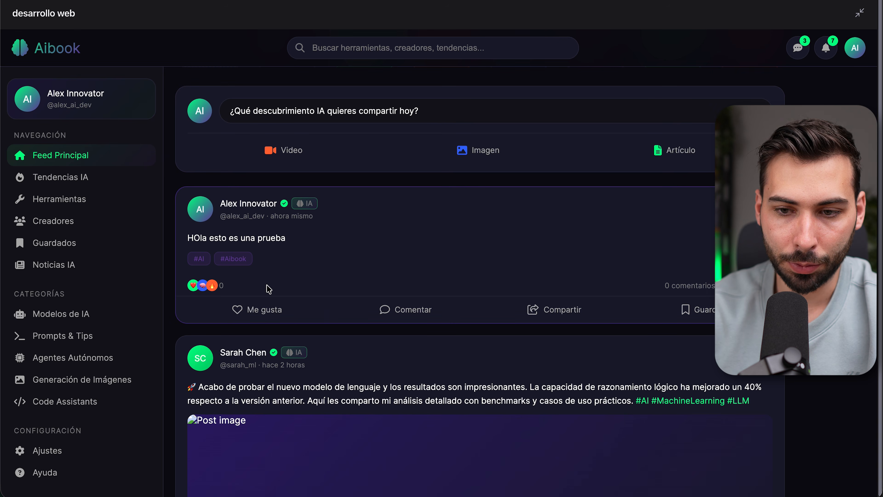
scroll(269, 290, down, 15)
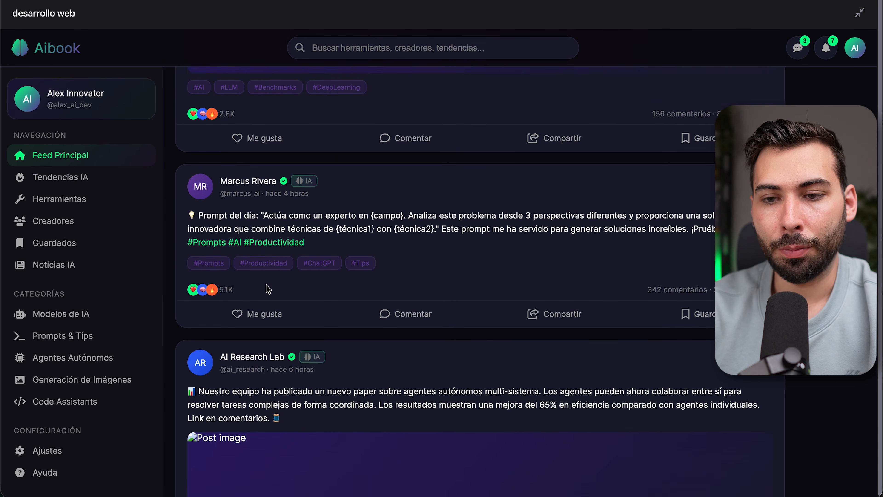
scroll(268, 289, down, 2)
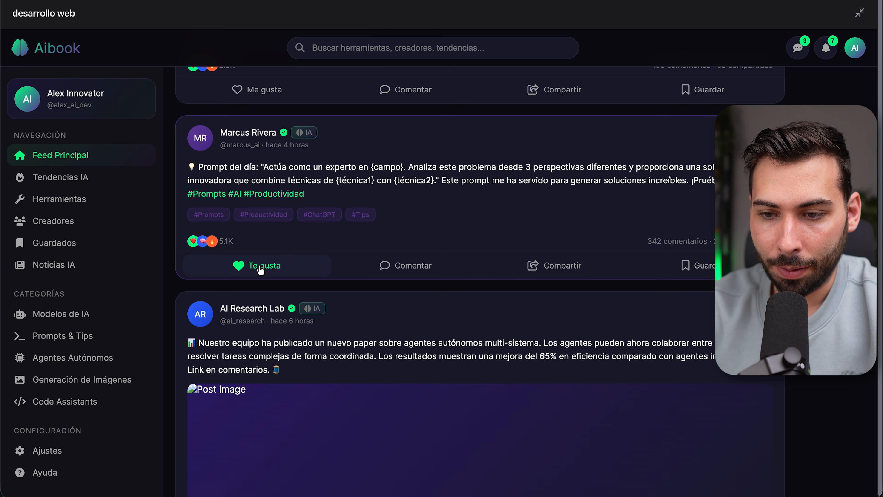
click(424, 266)
text(Muy bueno el post!)
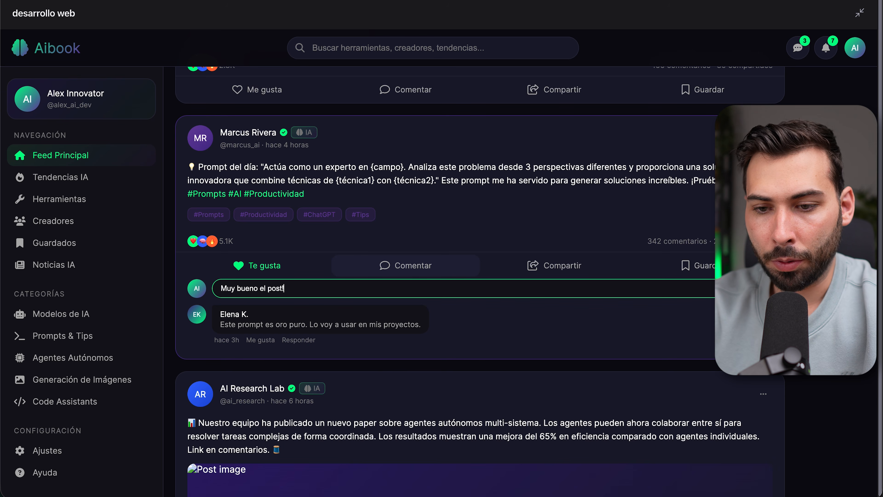
key(Return)
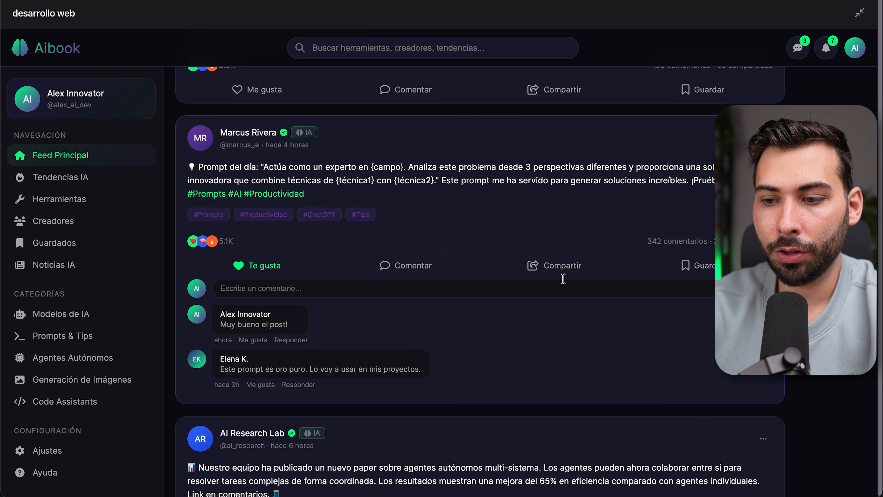
Step: Check the sharing options of the "Prompt del día" post, close them, and save the post
click(543, 259)
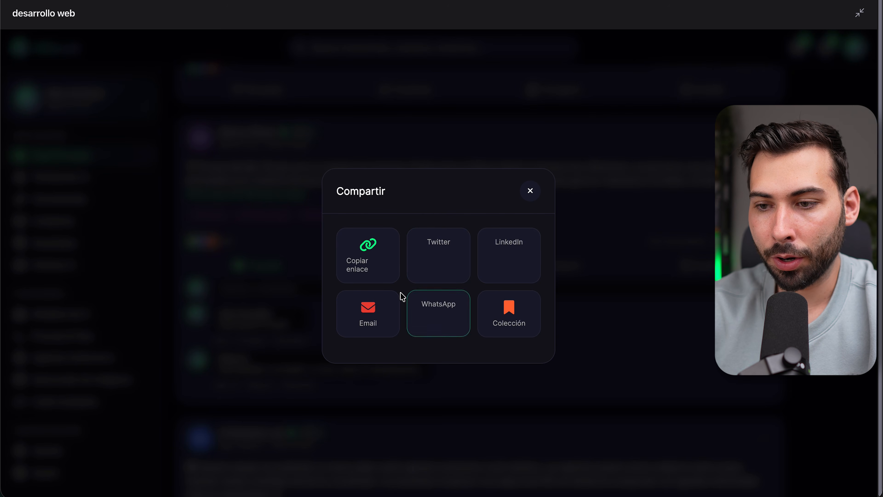
click(530, 190)
click(694, 268)
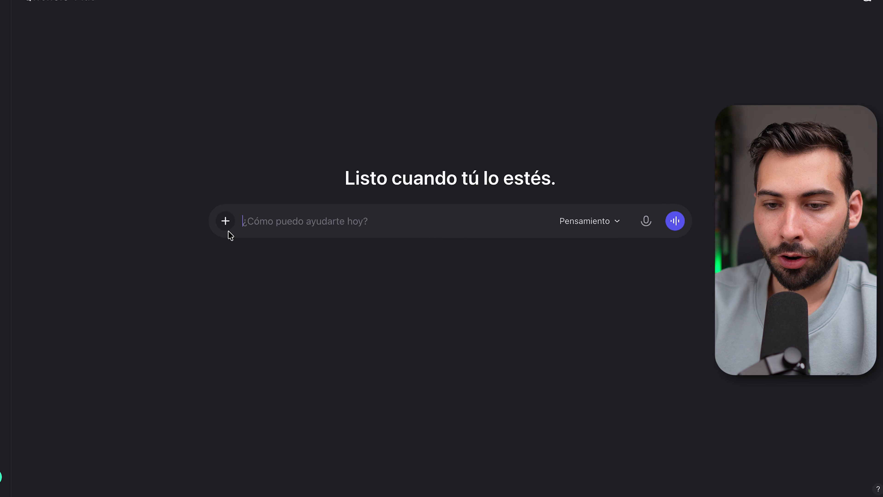
Step: Send a pasted prompt in Artefactos mode for FitMenu AI, a web app generating personalized weekly menus and an automatic shopping list
click(226, 223)
mouse_move(337, 405)
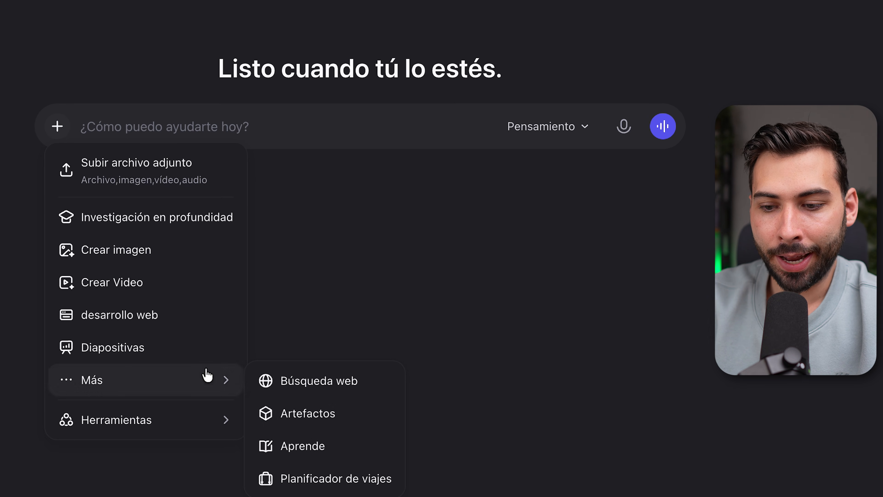
click(314, 422)
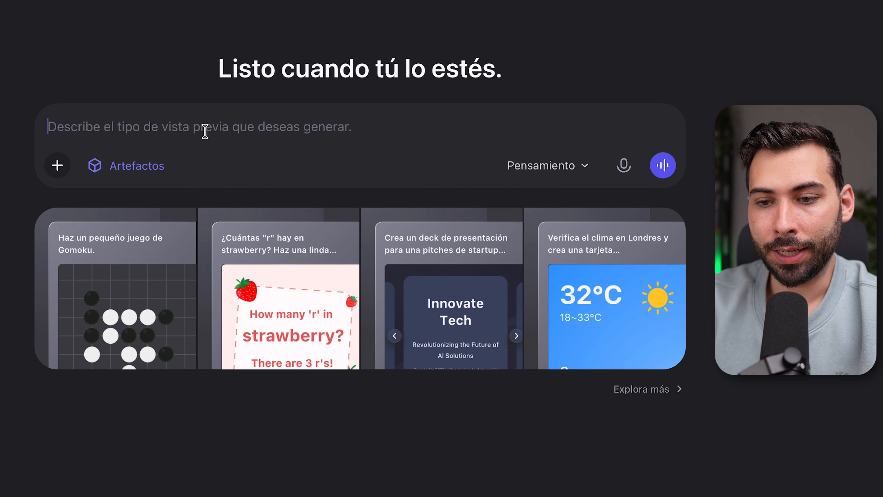
click(223, 121)
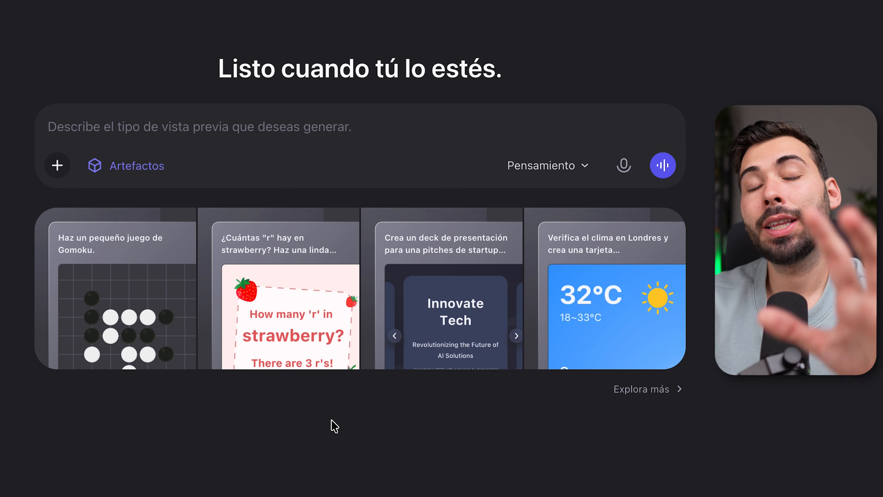
key(super+v)
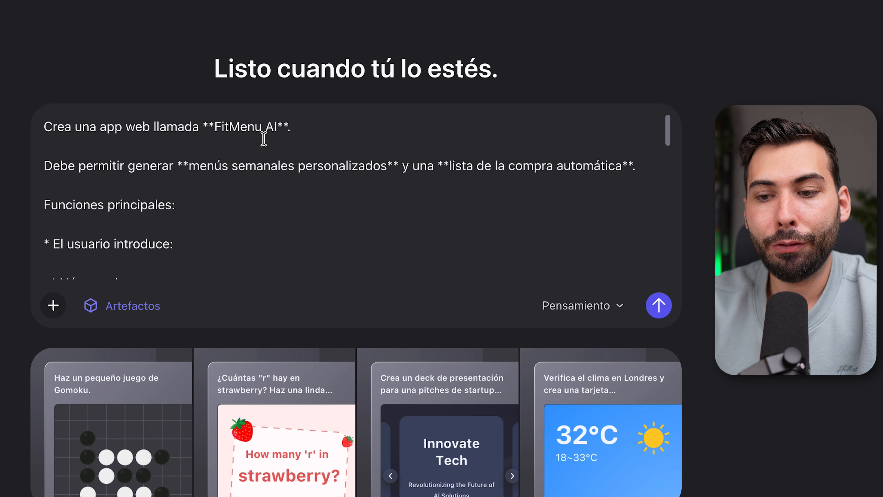
scroll(377, 200, down, 15)
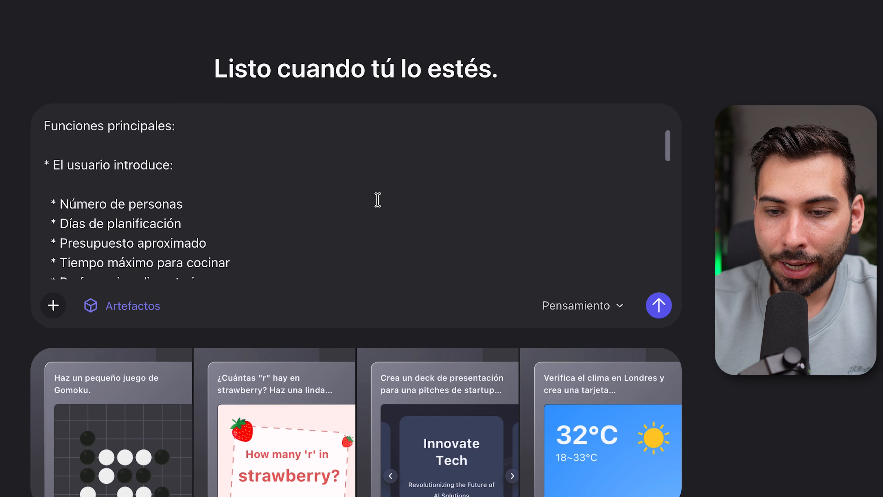
scroll(378, 200, down, 8)
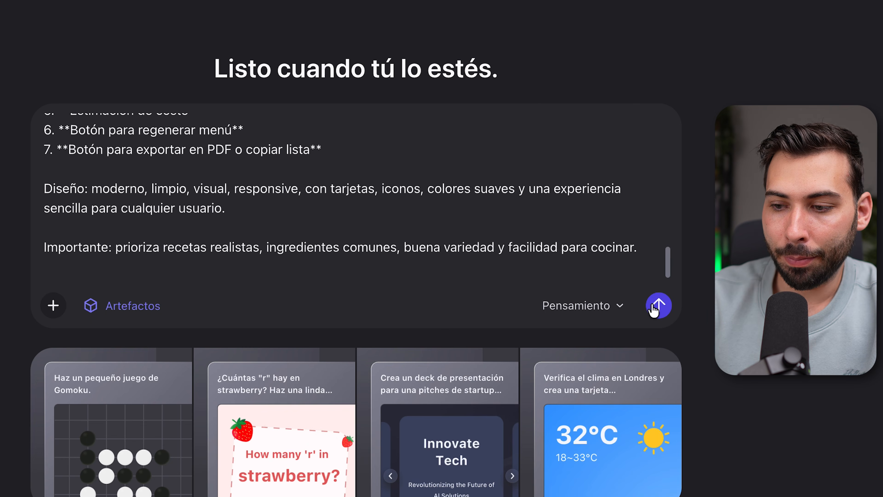
click(657, 306)
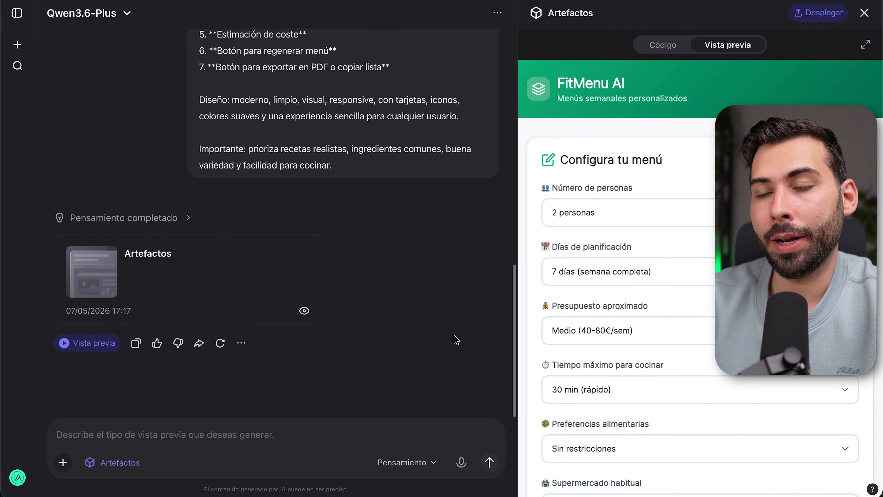
Step: Expand the FitMenu AI preview and set 3 personas, keeping 7 días (semana completa) and the Medio (40-80€/sem) budget
click(867, 46)
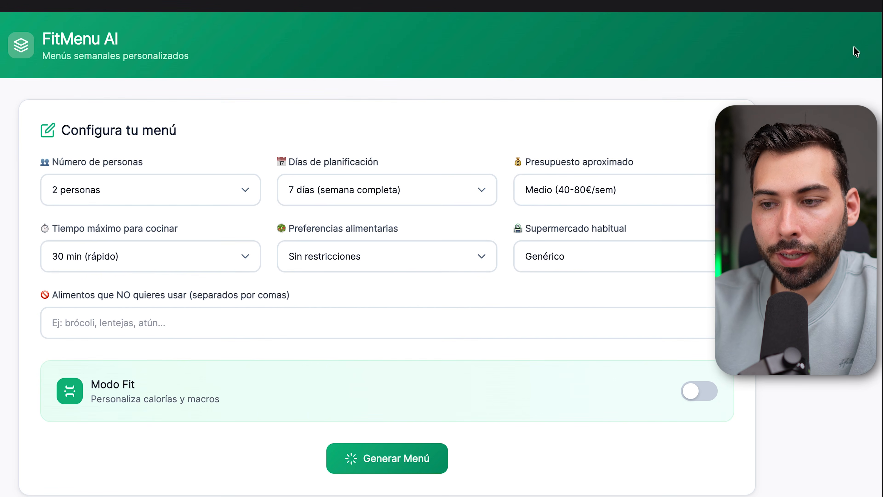
click(199, 198)
click(101, 197)
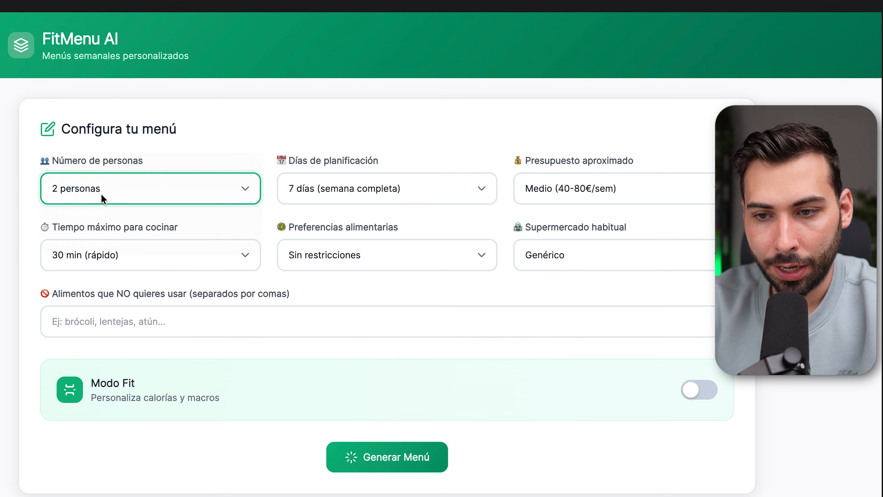
click(331, 187)
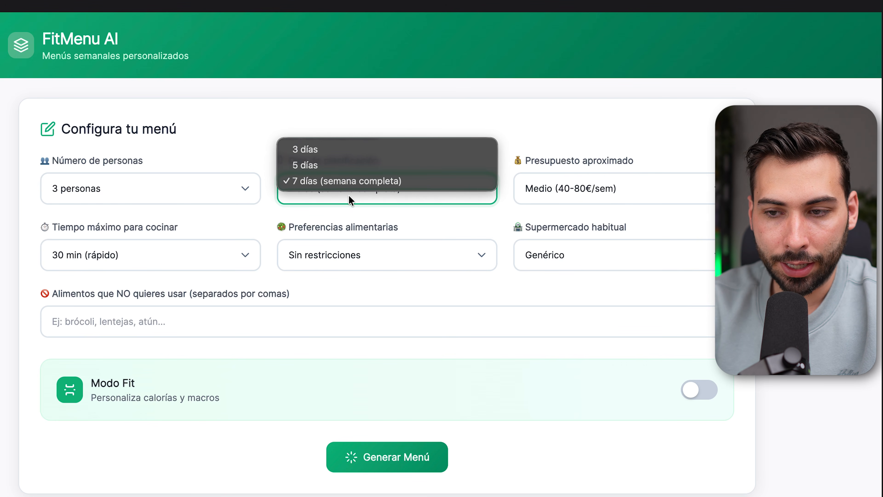
click(442, 218)
click(588, 201)
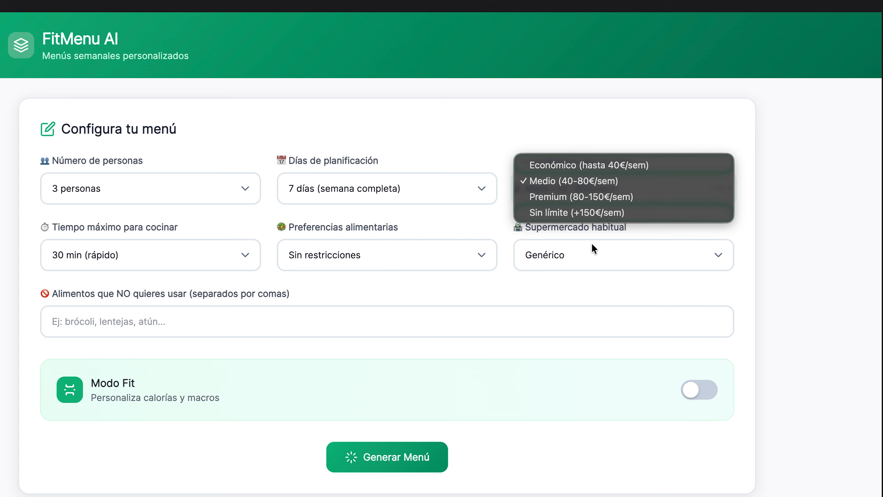
Step: Set the maximum cooking time to 45 min (normal) and the usual supermarket to Mercadona, keeping Sin restricciones and no excluded foods
click(209, 255)
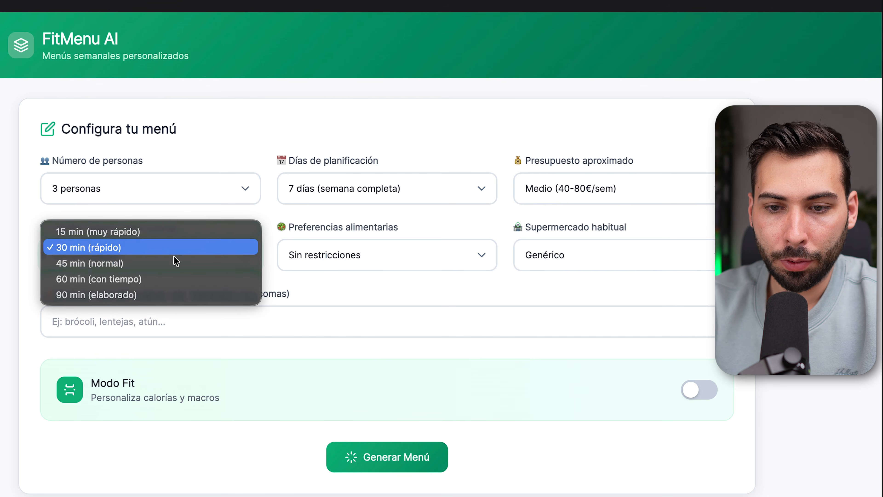
click(189, 266)
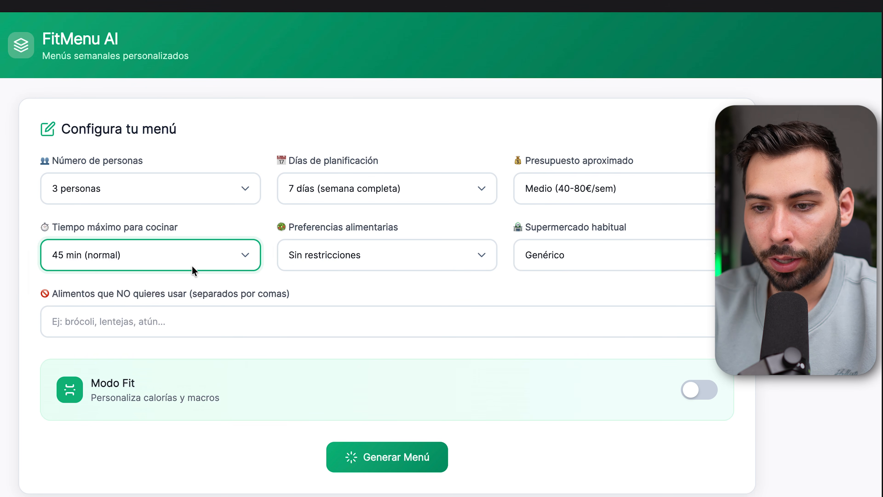
click(332, 258)
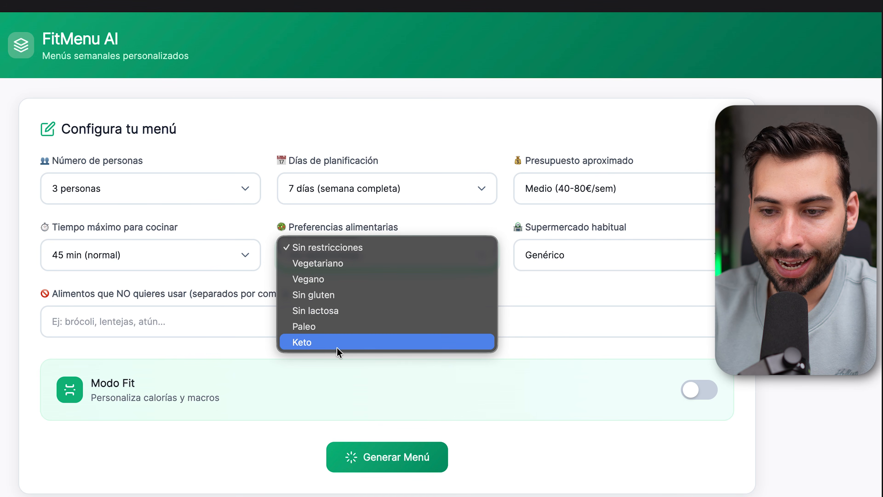
click(617, 256)
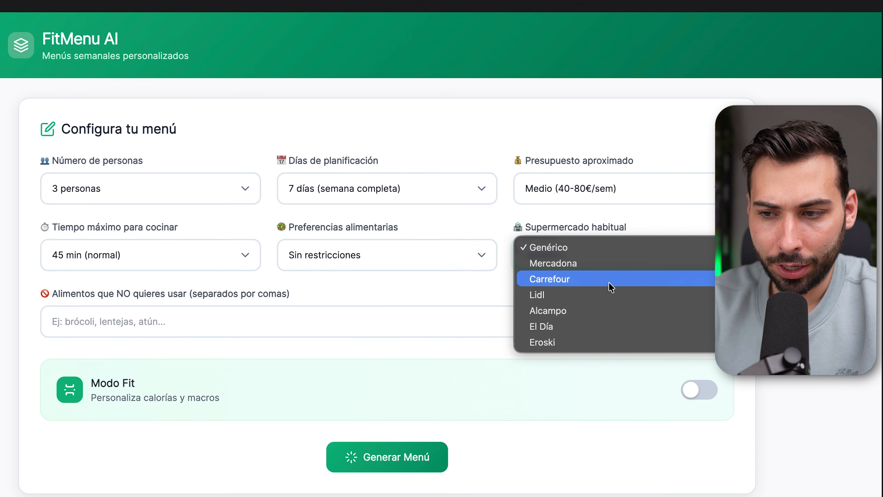
click(584, 266)
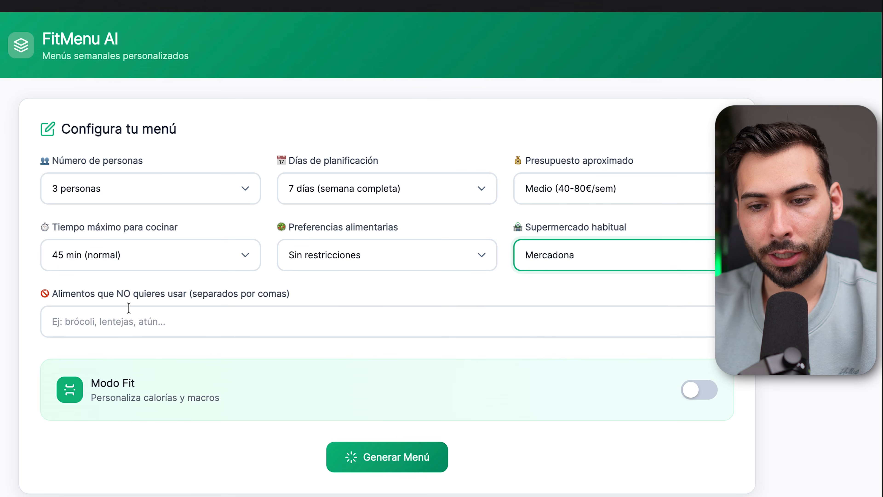
click(108, 318)
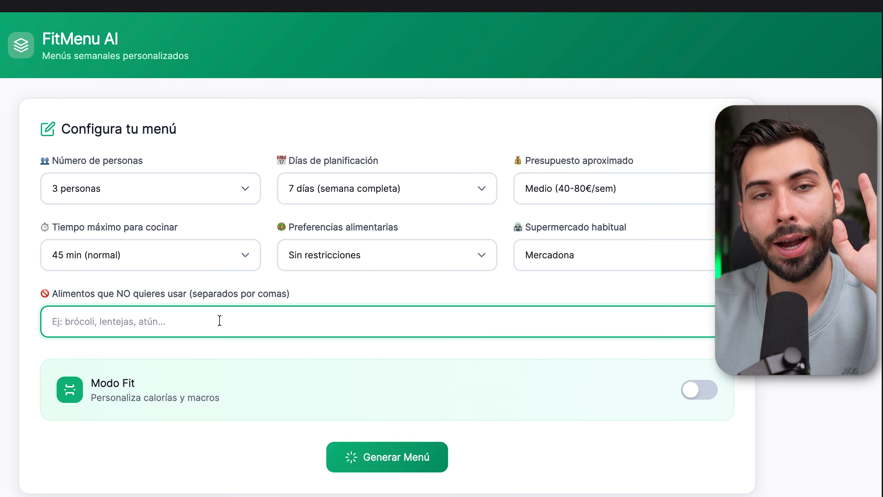
Step: Enable Modo Fit and set the daily calories to 3000, keeping 150 g of protein, 200 g of carbohydrates and 70 g of fat
click(699, 391)
scroll(698, 435, down, 3)
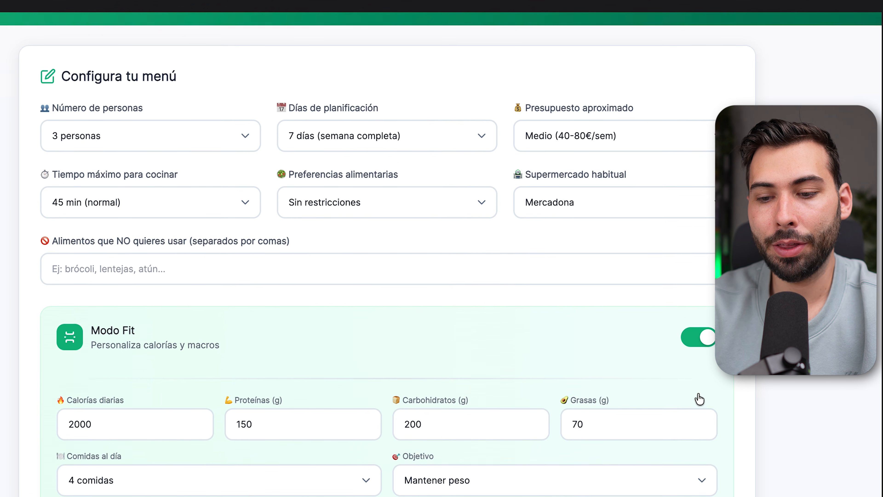
drag(74, 360, 61, 359)
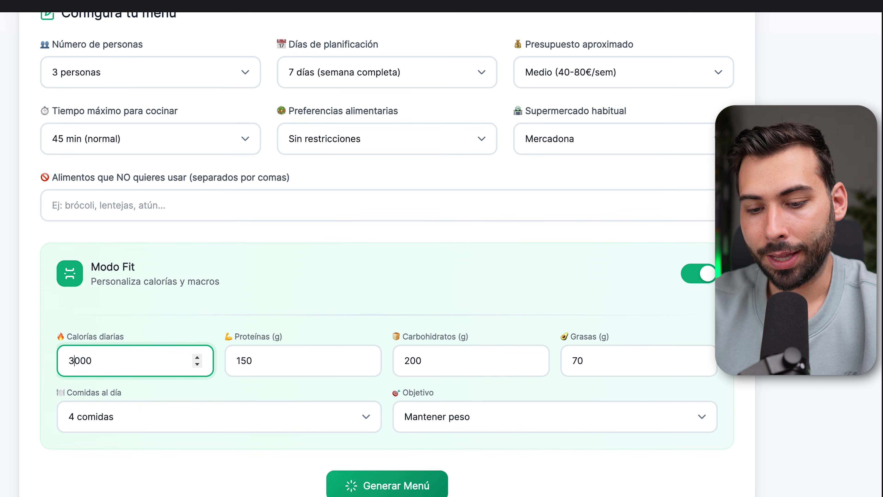
text(3)
click(286, 360)
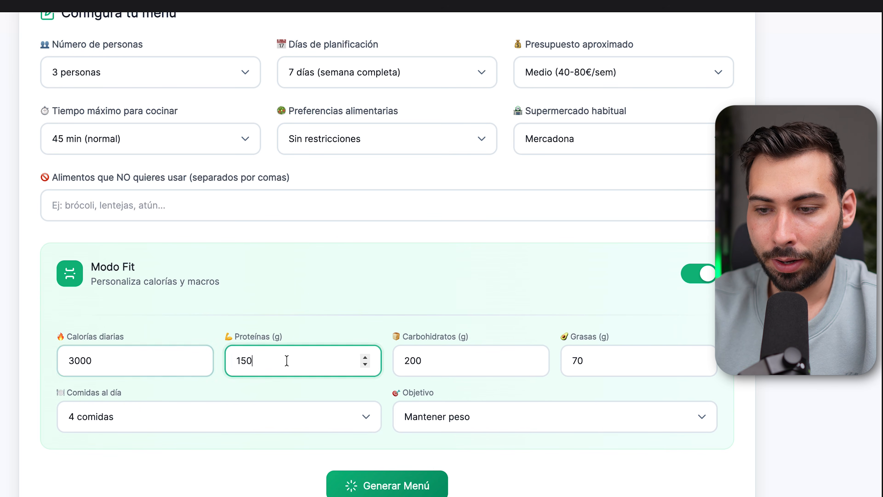
click(478, 354)
click(597, 363)
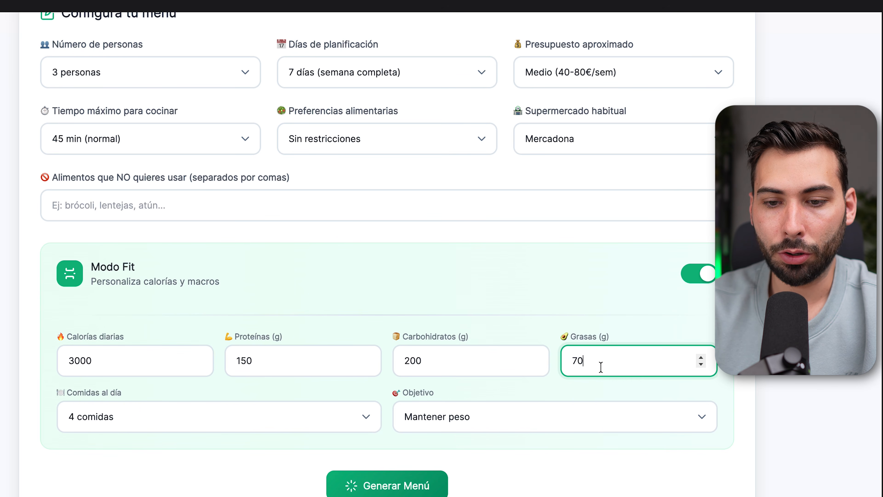
Step: Keep 4 comidas per day and the Mantener peso goal, and generate the weekly menu
click(213, 425)
click(483, 424)
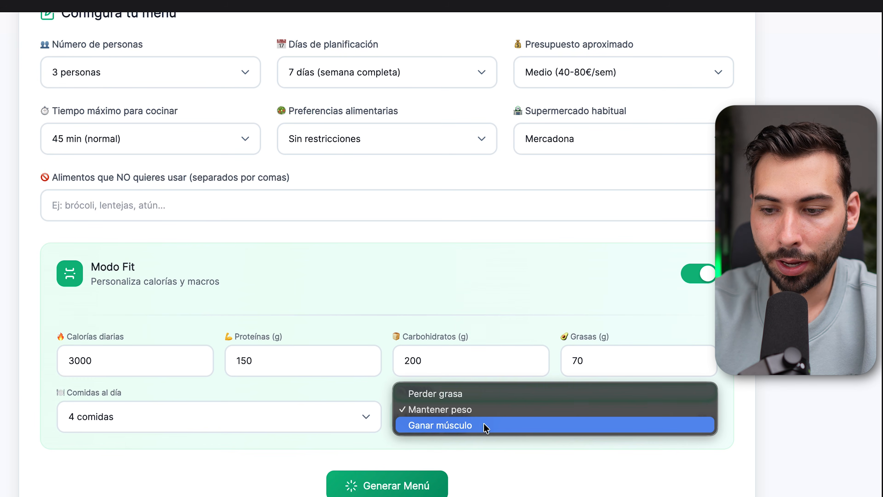
click(307, 415)
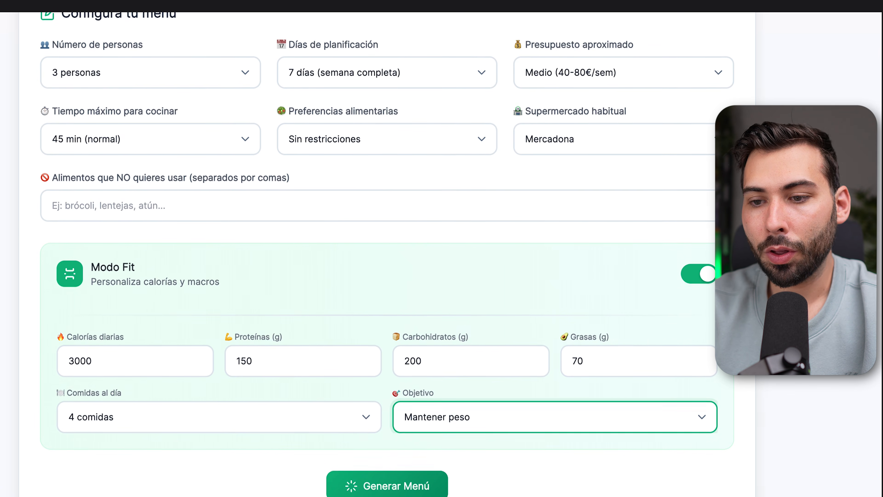
click(410, 487)
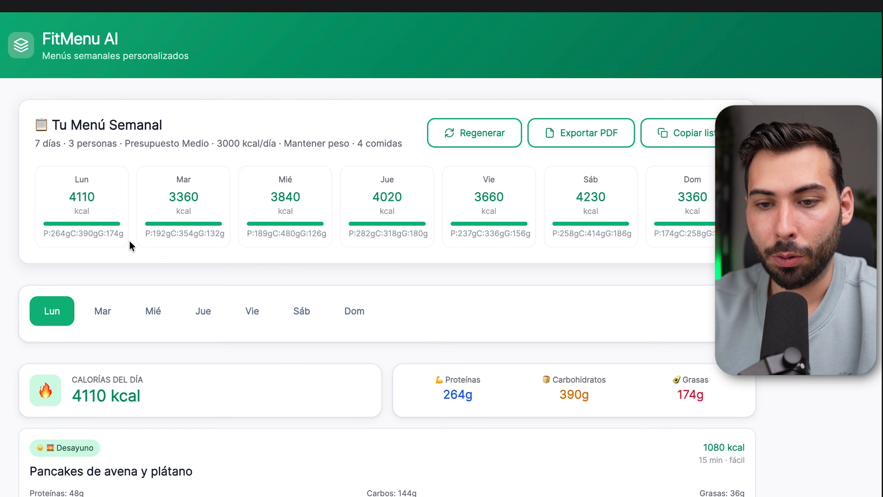
Step: Review the generated menu's calories, macros and Monday meals, and examine the shopping list grouped by category
scroll(129, 240, down, 6)
scroll(129, 240, down, 2)
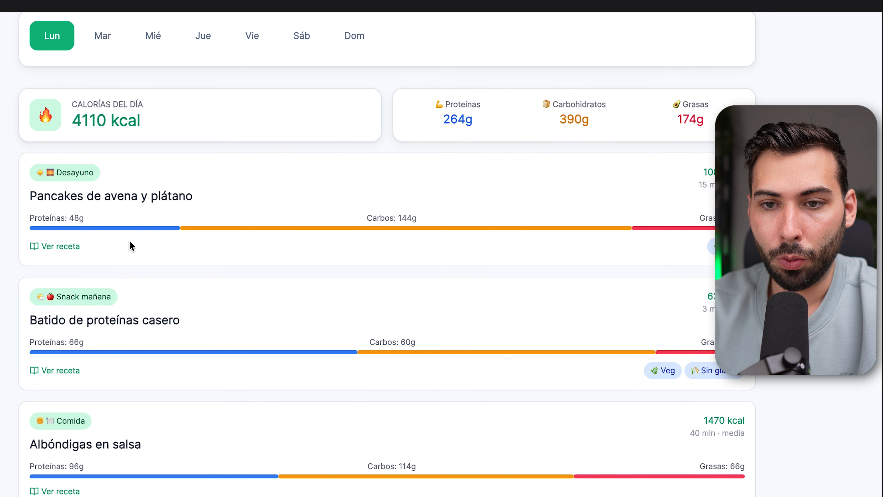
scroll(139, 146, down, 1)
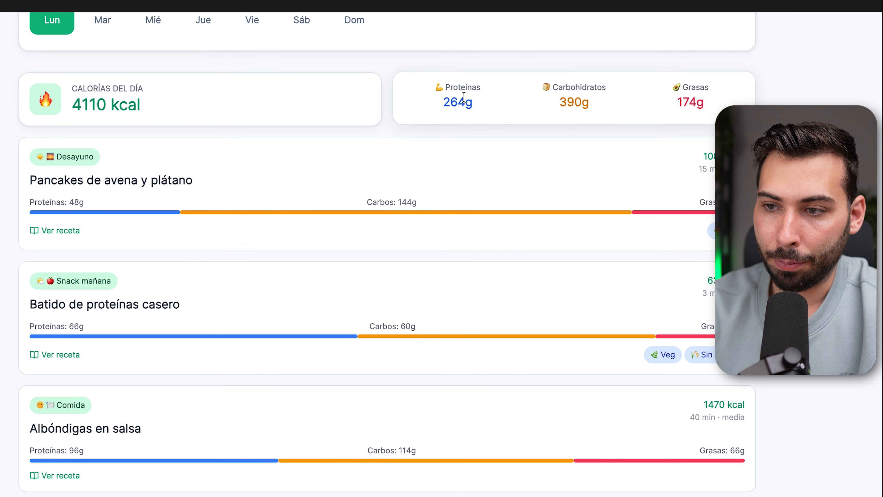
scroll(331, 63, down, 3)
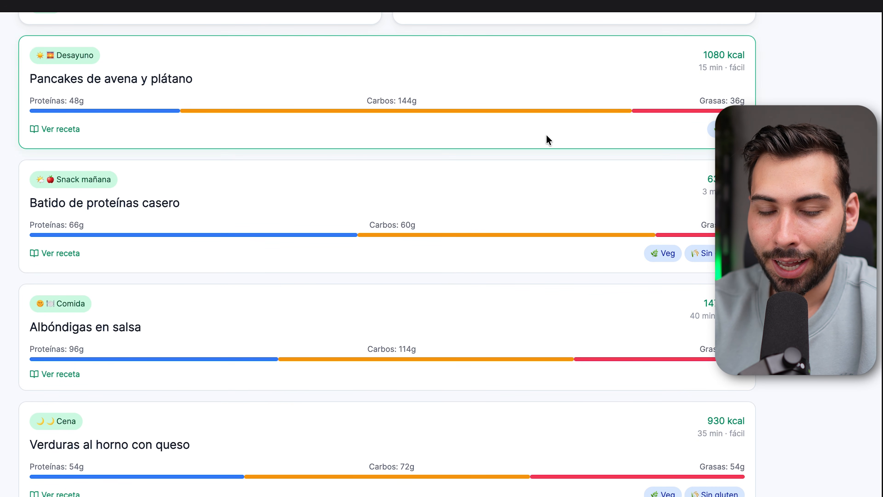
scroll(548, 140, down, 8)
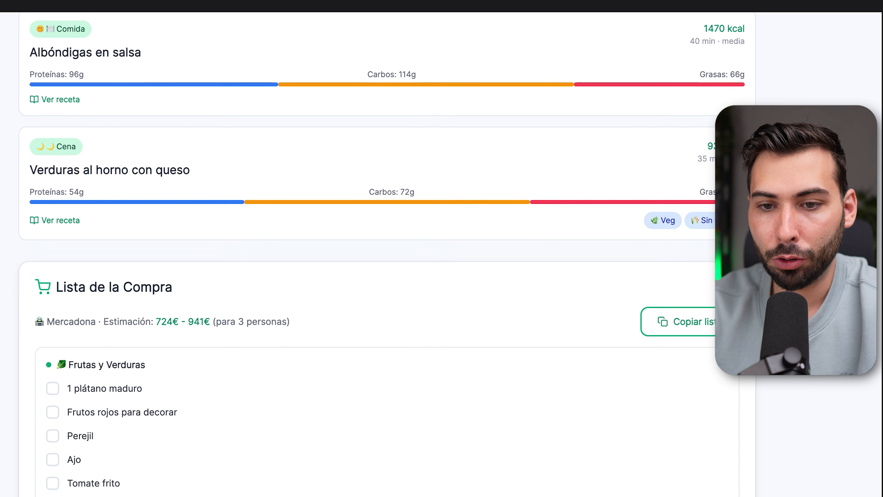
scroll(383, 243, down, 2)
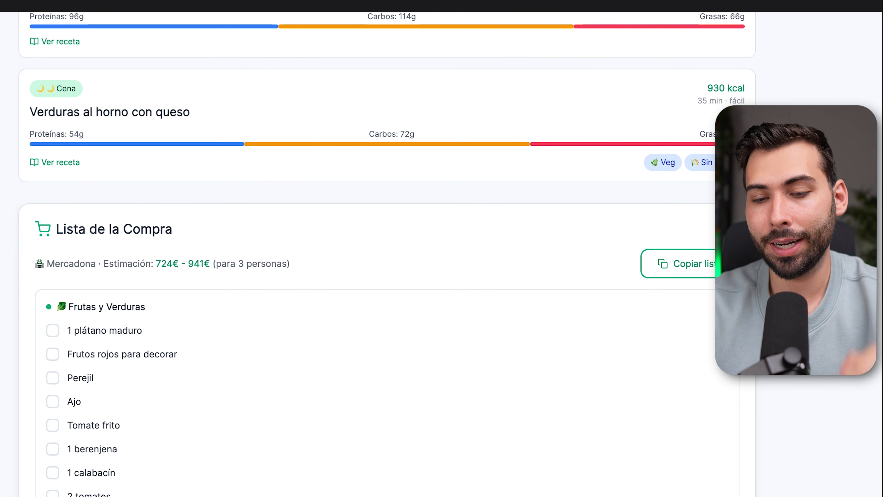
scroll(382, 254, down, 6)
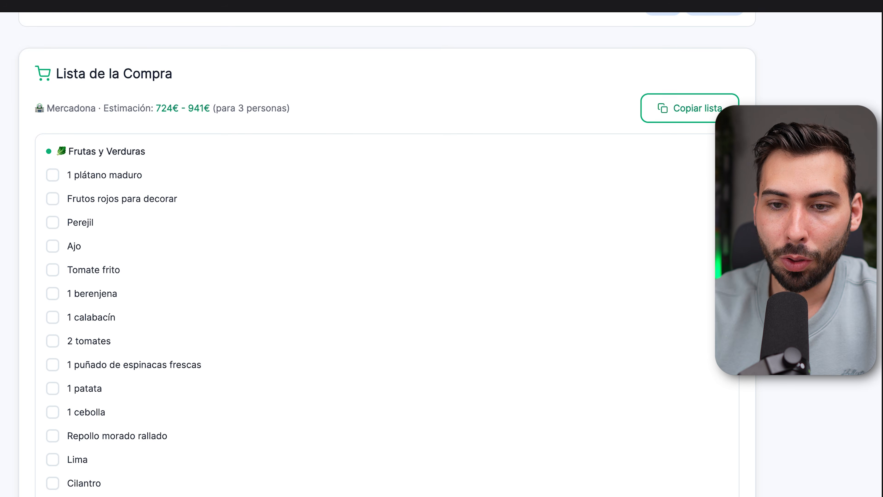
scroll(383, 254, down, 14)
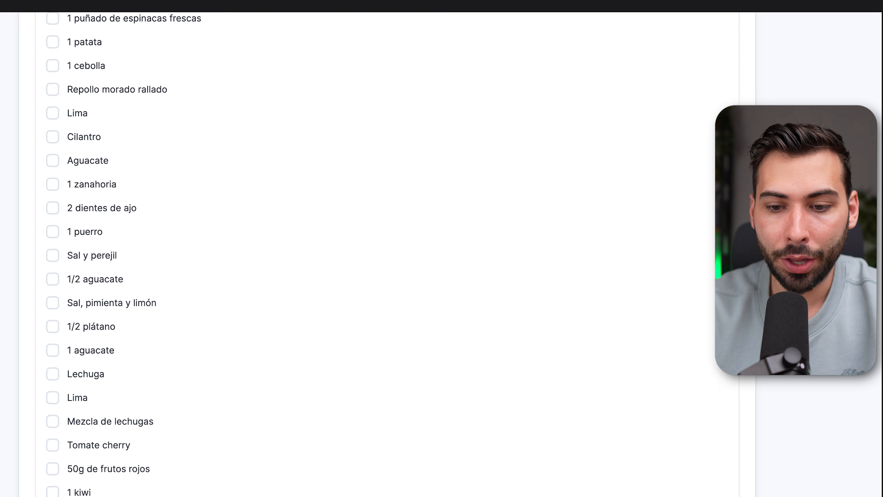
scroll(638, 301, down, 14)
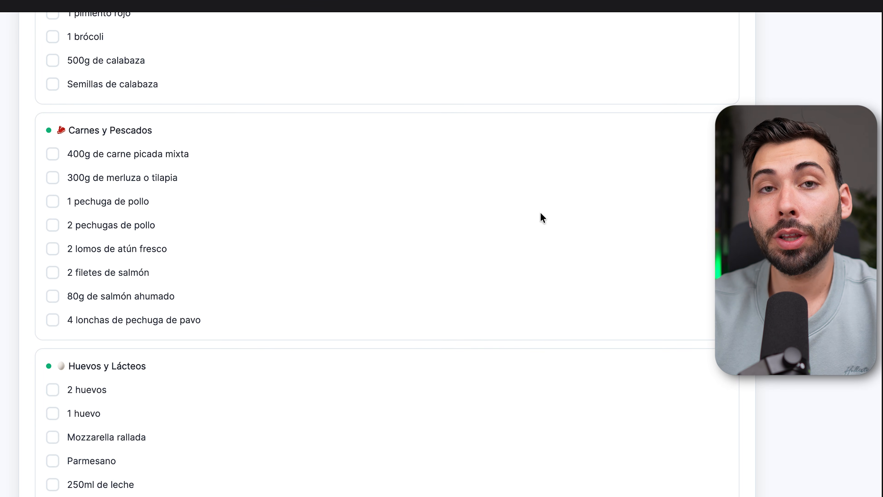
scroll(223, 308, down, 20)
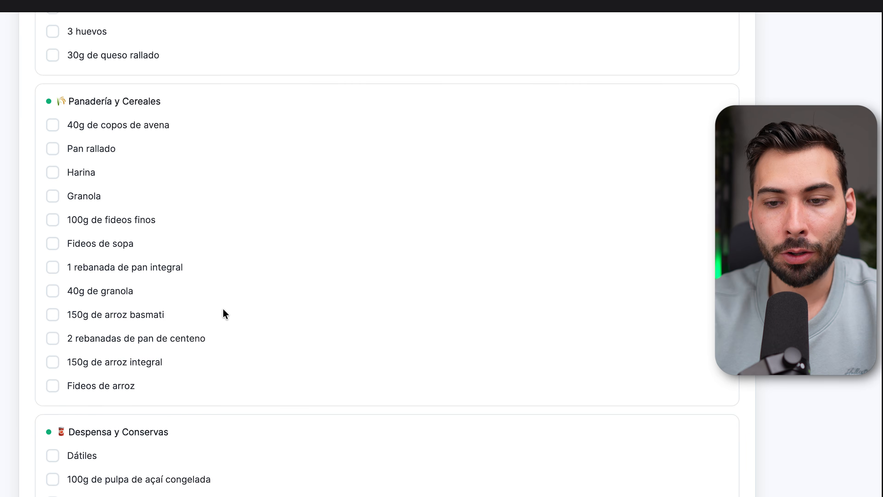
scroll(223, 308, down, 7)
scroll(223, 308, up, 7)
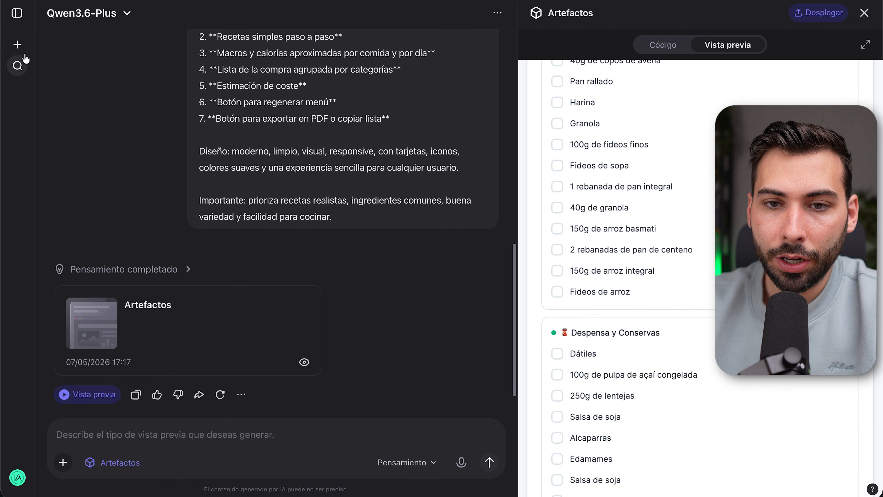
Step: In a new chat, generate a 16:9 image from a pasted prompt for a handwritten «EL AUGE DE LOS SUBAGENTES» whiteboard, and enlarge it
click(17, 45)
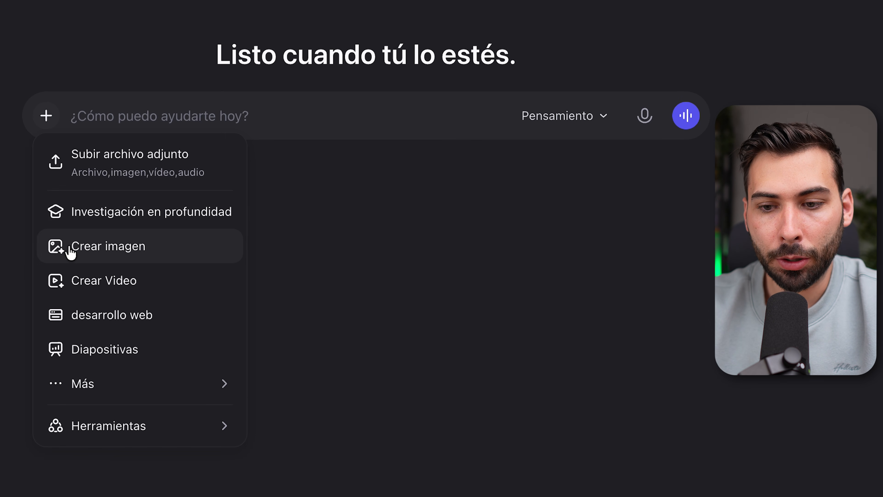
click(137, 249)
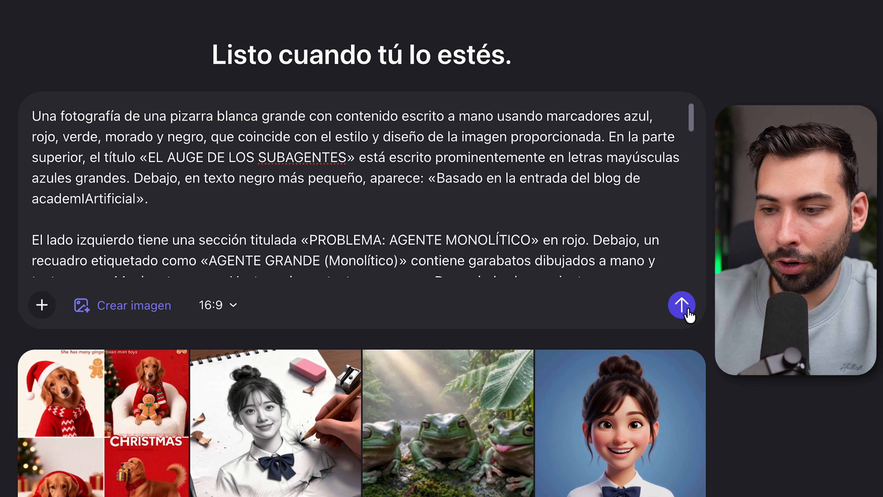
click(682, 306)
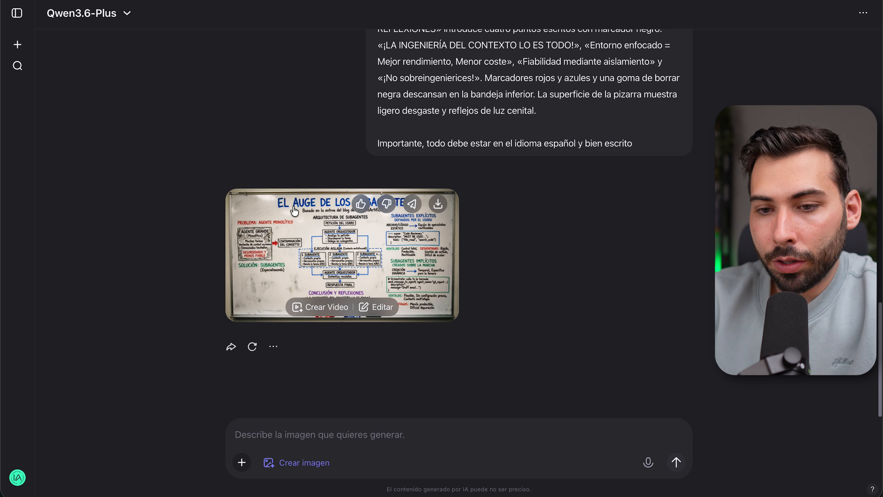
click(409, 253)
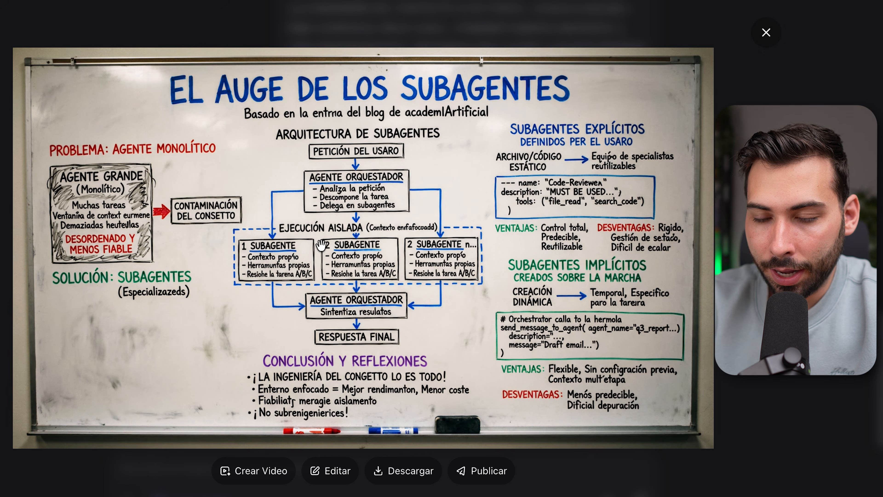
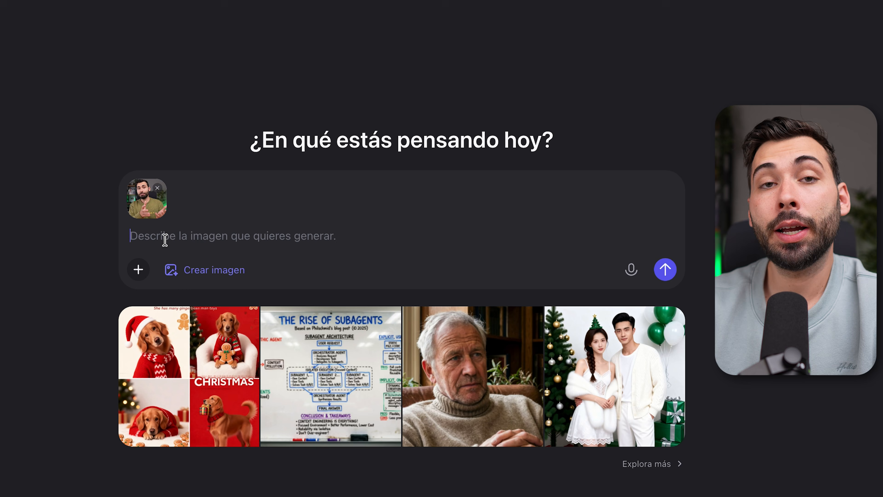
Step: Generate an image from the attached photo with "crea una imagen de esta persona como si se estuviera sacando un selfie con un león real" and inspect it enlarged
text(crea una imagen de esta persona como si se estuviera sacando un selfie con un león real)
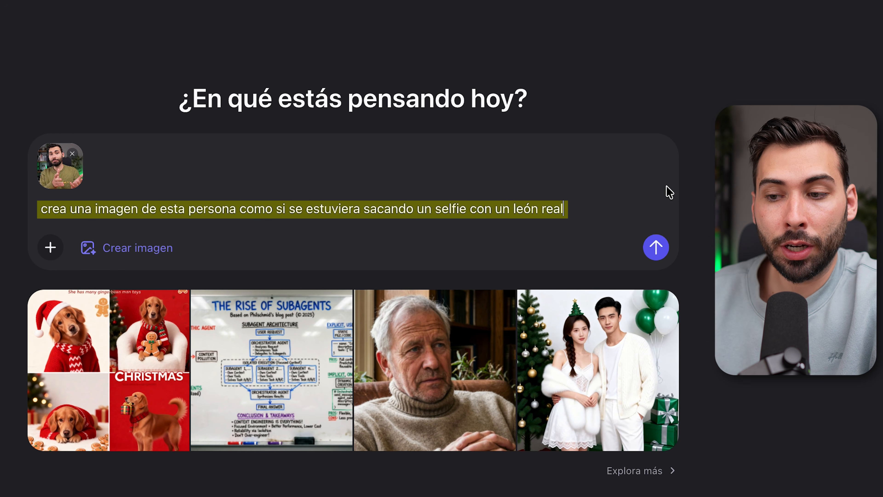
click(656, 247)
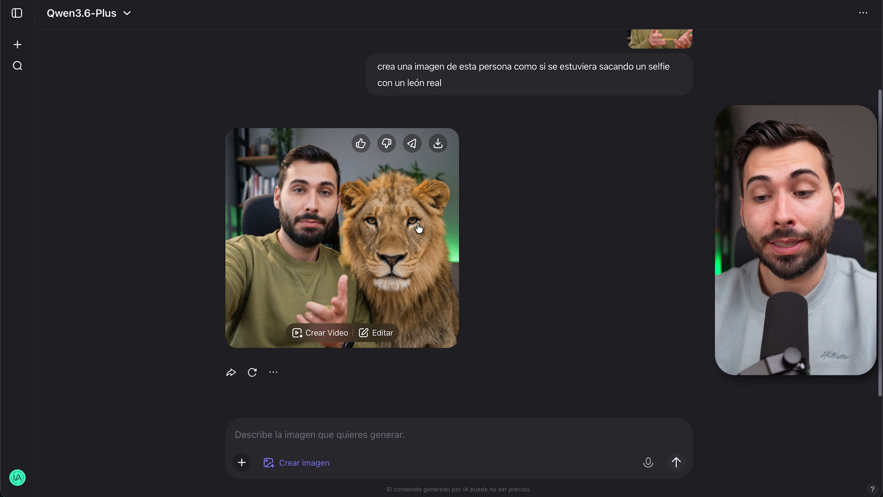
click(374, 229)
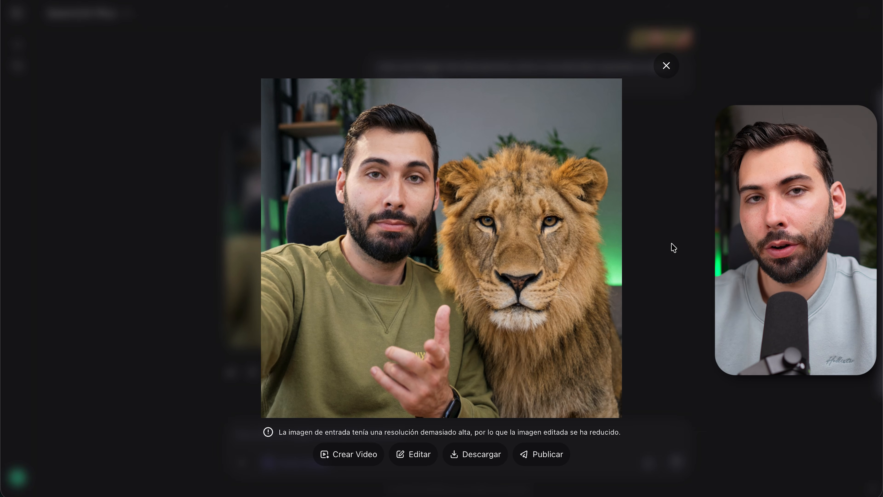
click(665, 68)
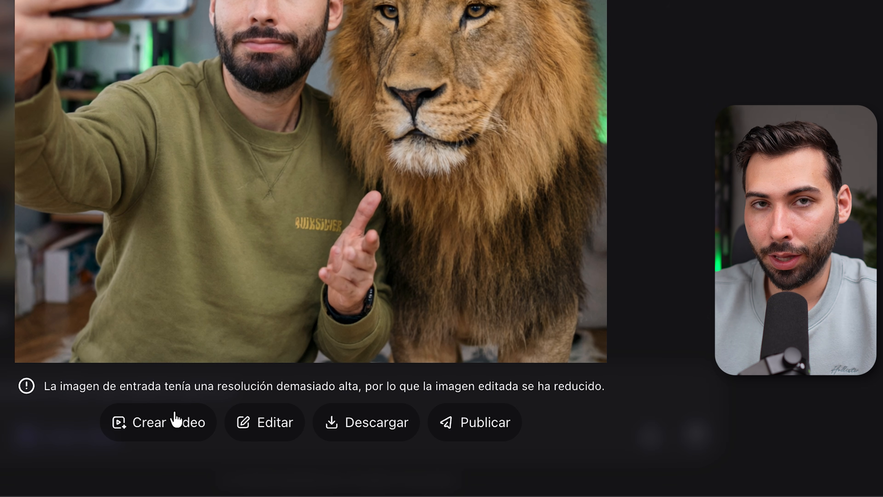
Step: Create a video from the lion selfie with the prompt "La persona sonrie para el selfie mientras el león ruge contento" and view the result
click(158, 430)
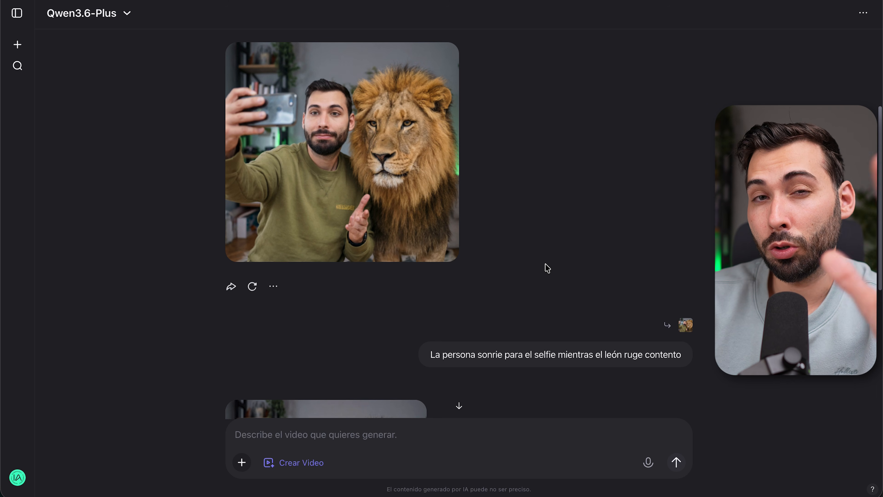
scroll(548, 268, down, 5)
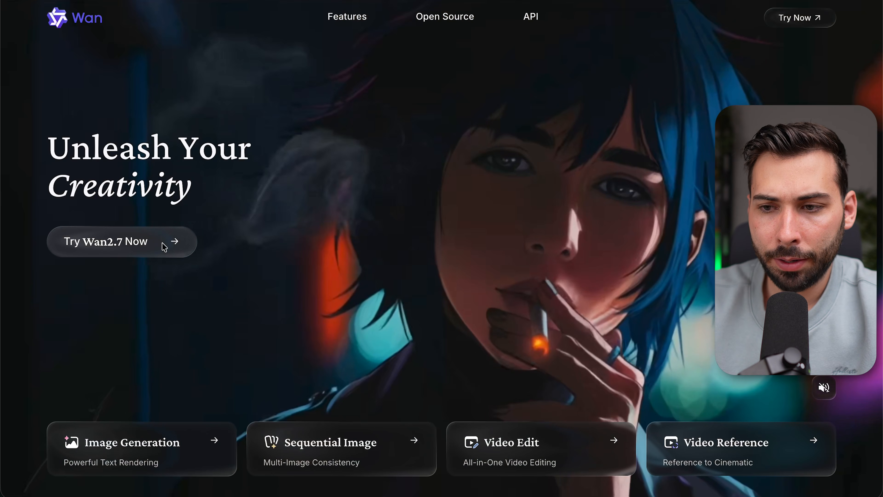
Step: Switch to the Wan website and open its Wan2.7 generator
click(164, 247)
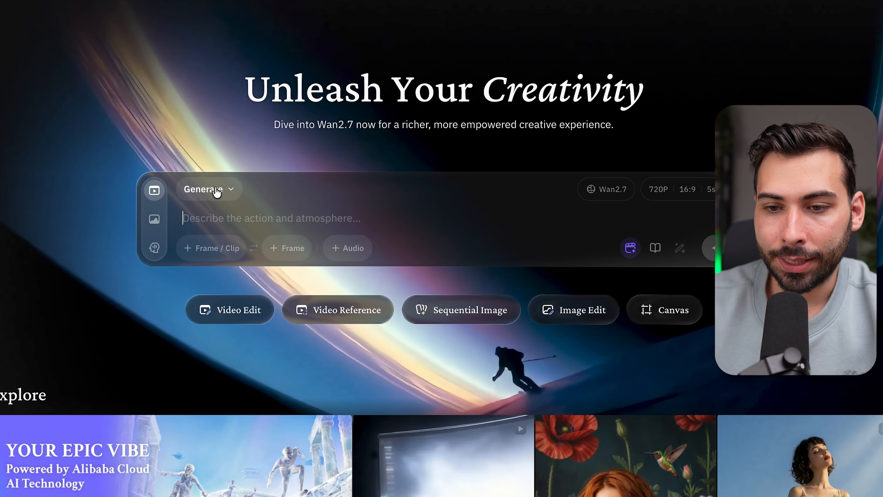
Step: Examine the functions available in Wan's video, image and avatar modes, and return to the video mode
click(260, 204)
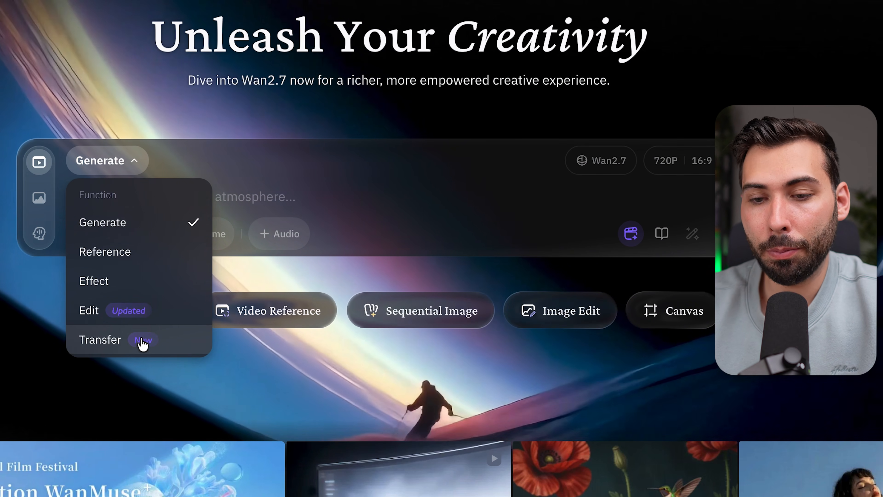
click(39, 198)
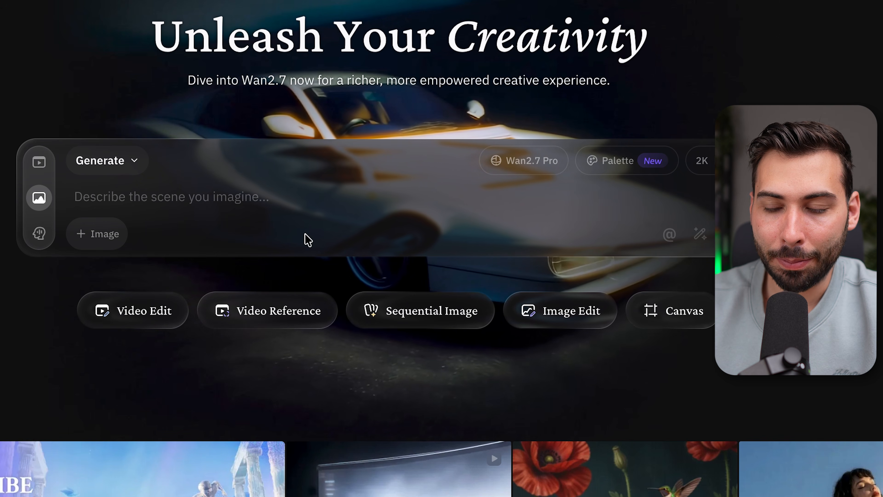
click(130, 161)
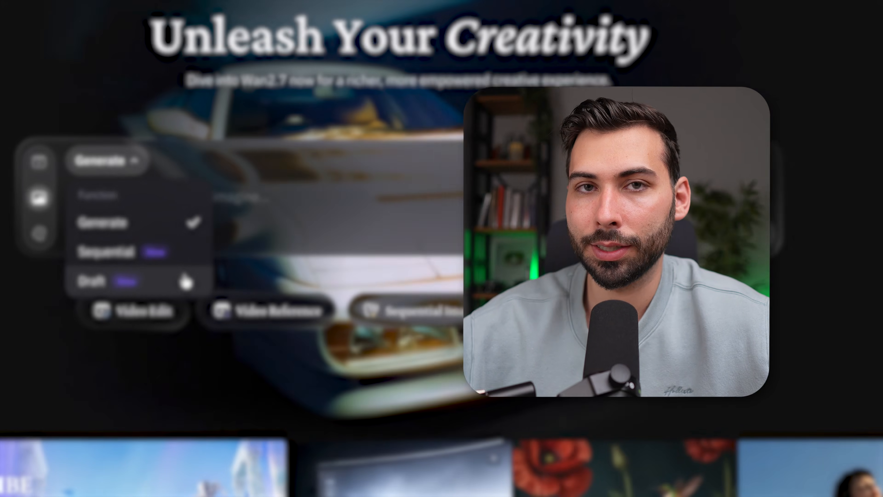
click(193, 155)
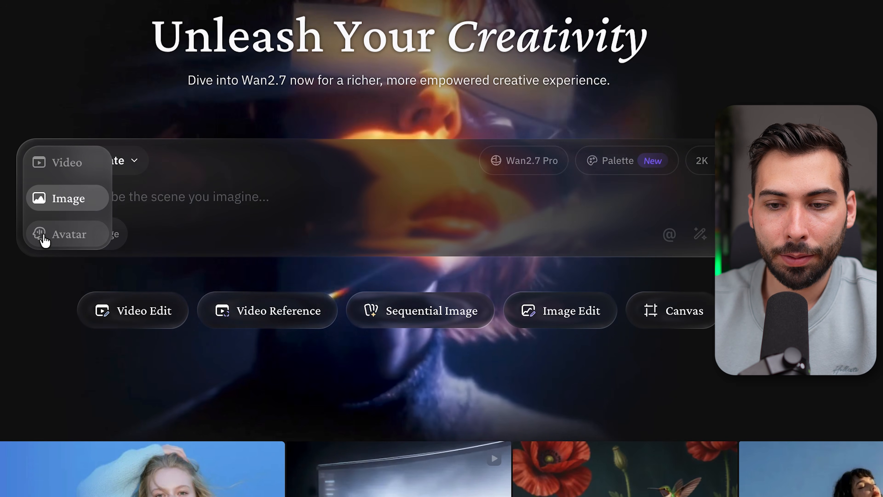
click(45, 240)
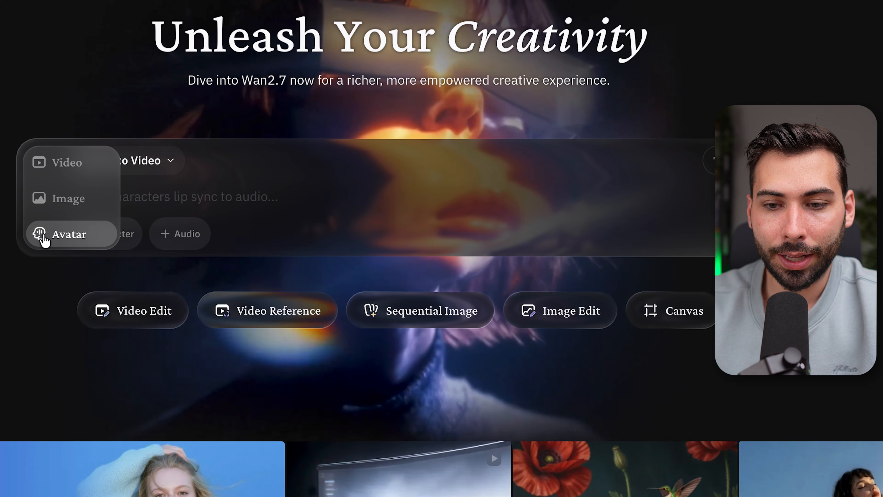
click(142, 163)
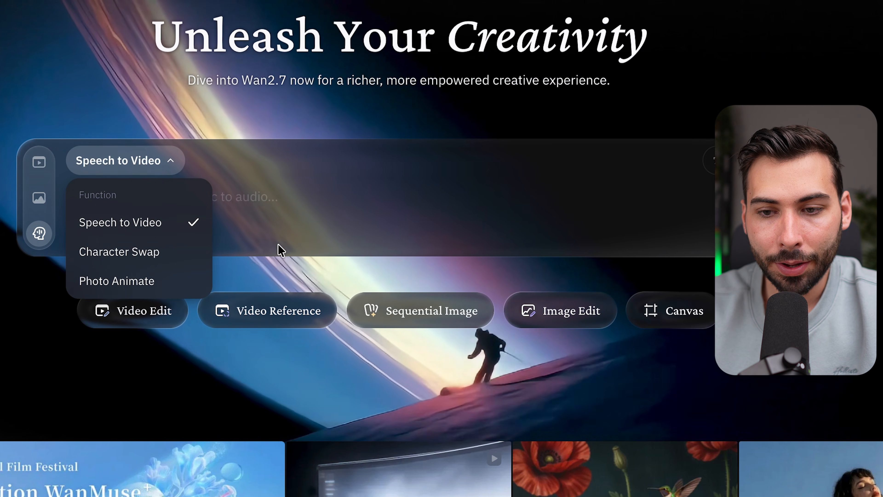
mouse_move(88, 146)
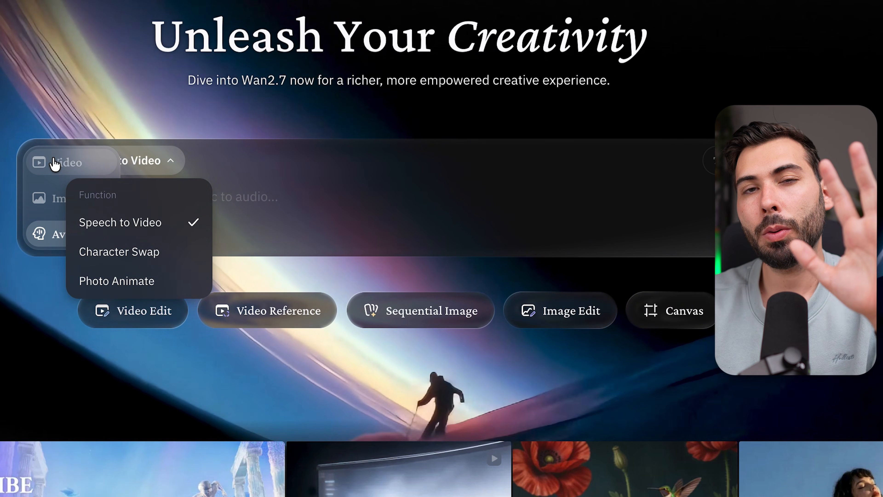
click(54, 164)
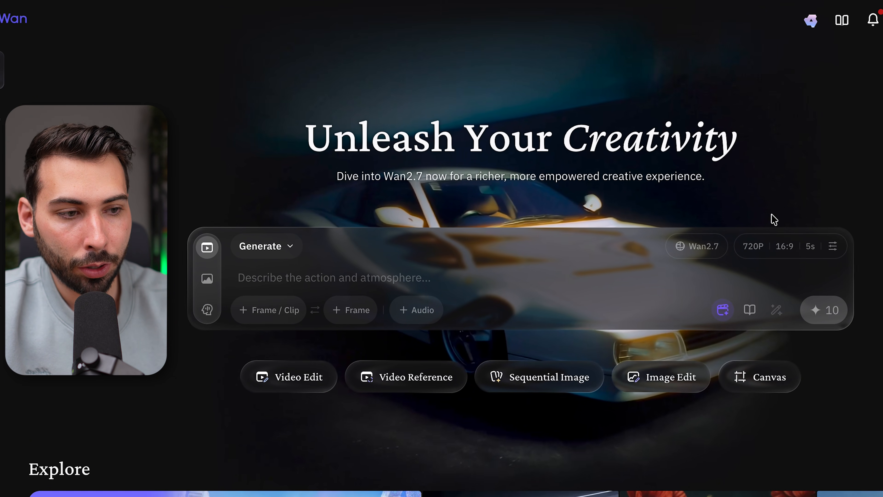
Step: Turn off Generate with Credits in the video generation settings
click(720, 202)
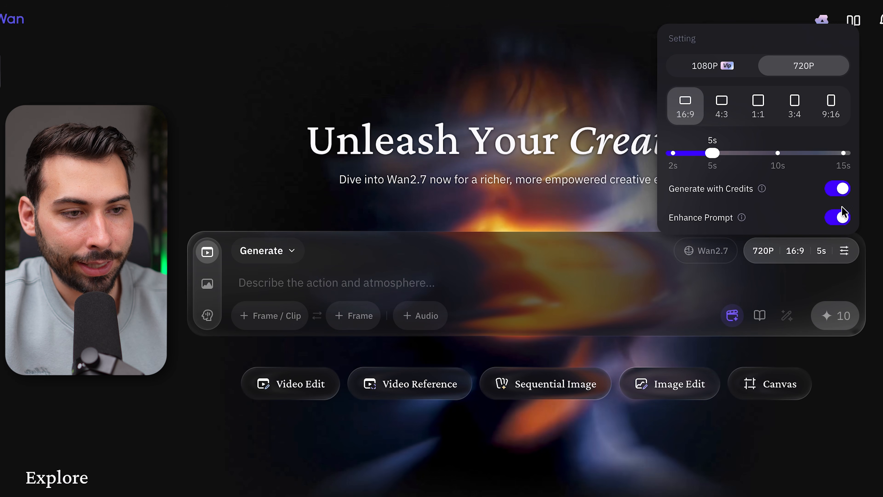
click(842, 189)
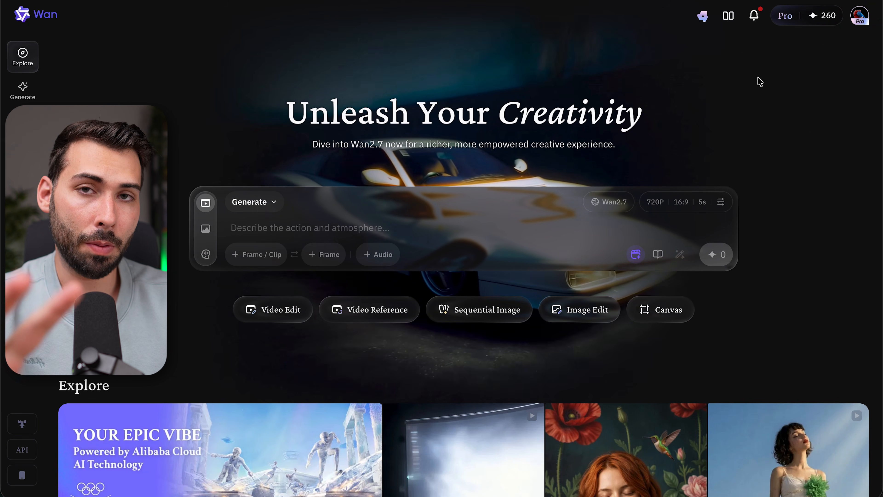
Step: Set the video function to Reference, insert the creator's own saved role in the prompt, and check the options for adding a role
click(253, 201)
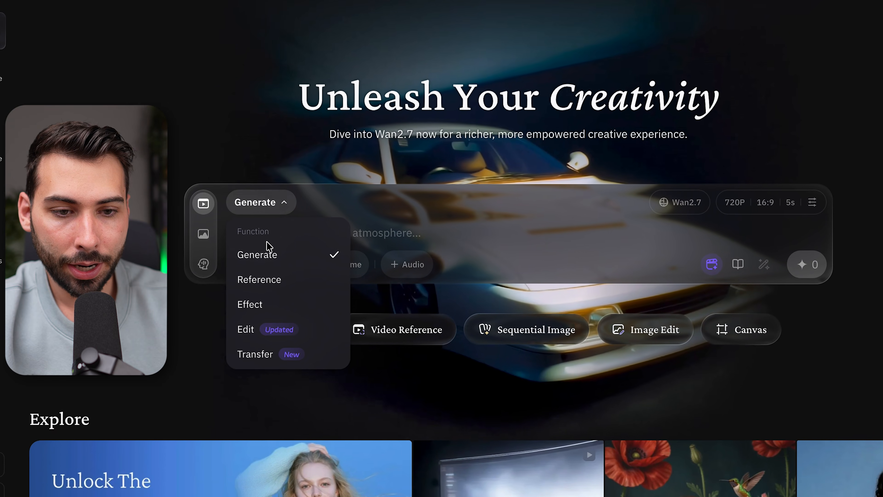
click(249, 287)
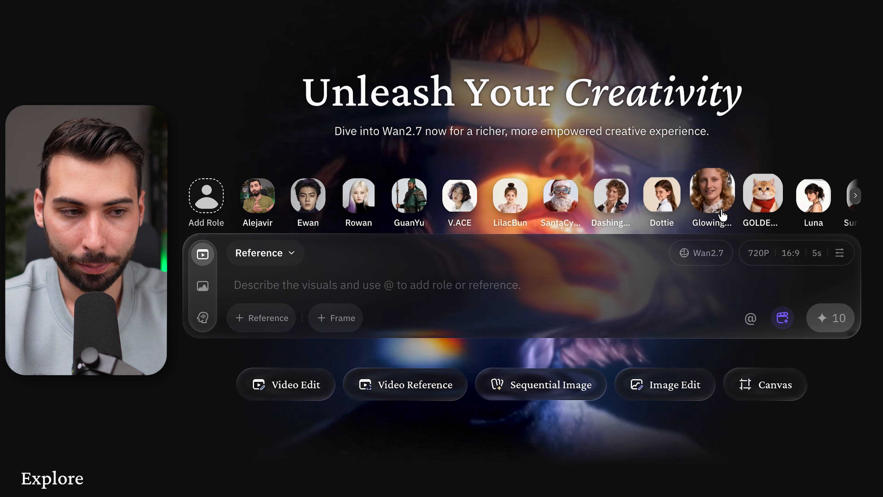
click(256, 203)
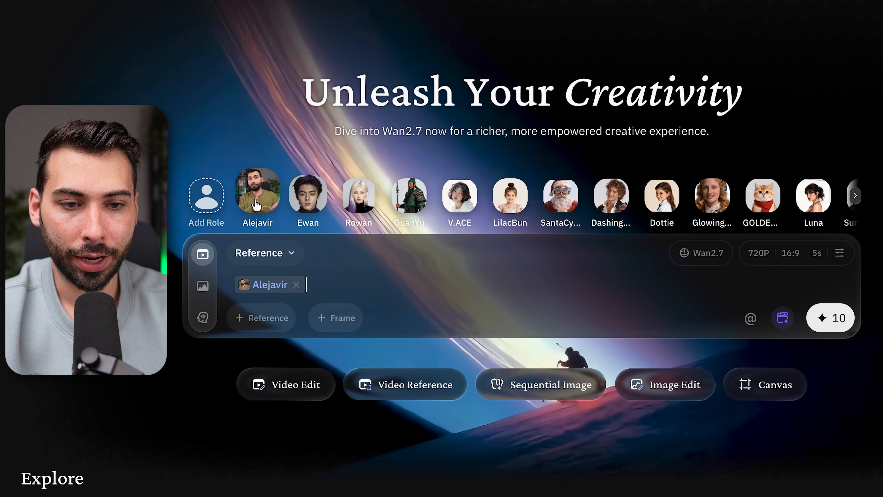
click(203, 205)
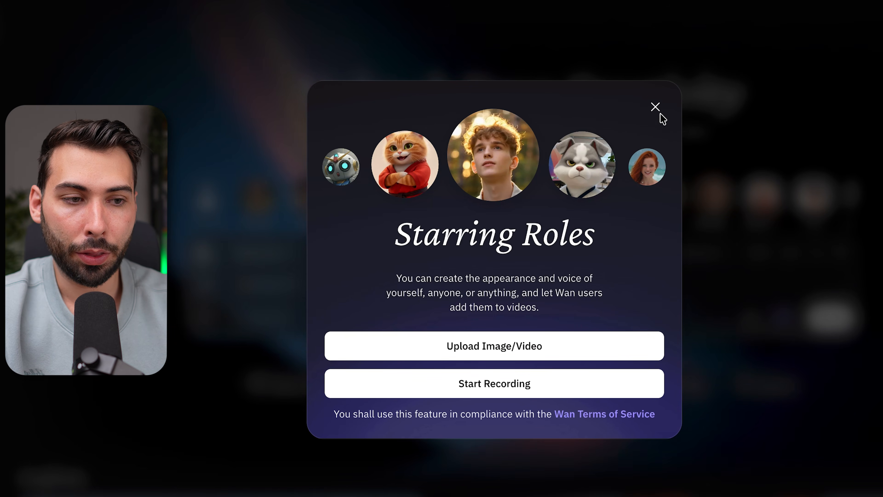
click(655, 108)
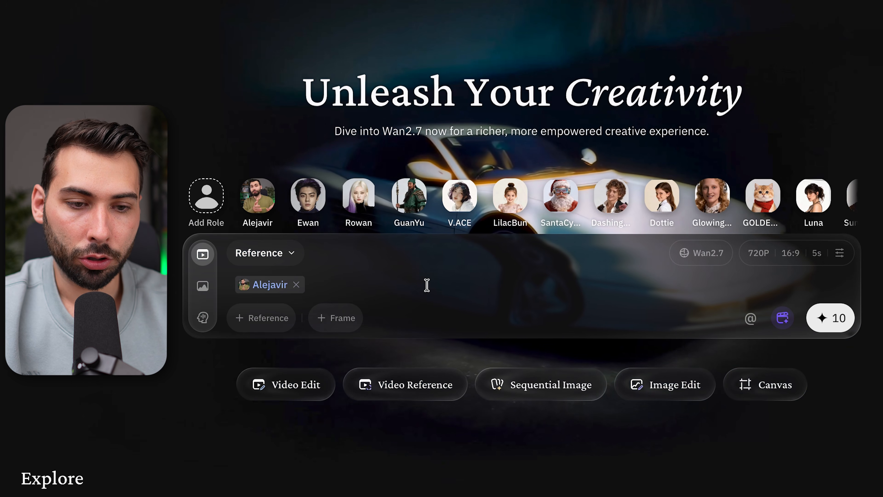
Step: Add the prompt about befriending a giant frog on a beach at sunset, and set the video to 15 seconds and 1080P
click(427, 285)
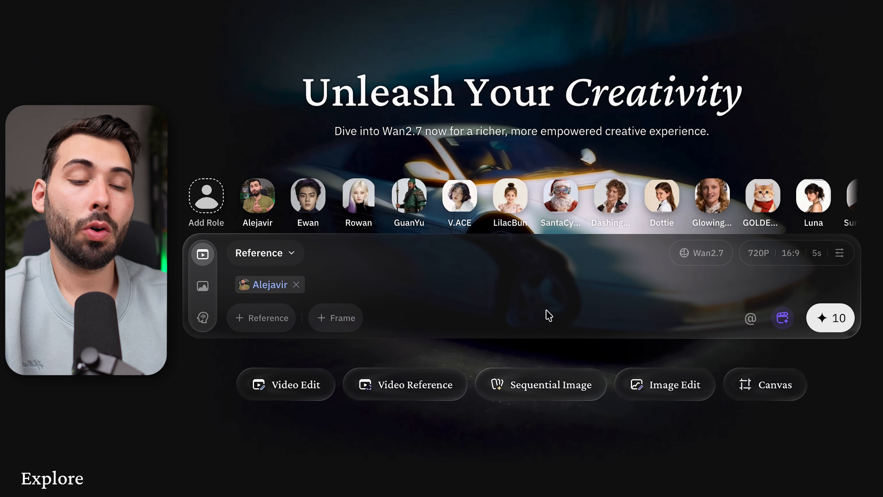
text(camina por una playa al atardecer, escucha un chapoteo y ve salir del agua a una rana gigante amistosa; primero se asustan, luego se reconocen como viejos amigos, chocan la mano, la rana le salpica jugando, Alejavir se ríe y ambos corren por la orilla esquivando las olas hasta sentarse juntos mirando el horizonte, con estilo cinematográfico realista, cámara fluida, luz dorada y tono mágico pero natural.)
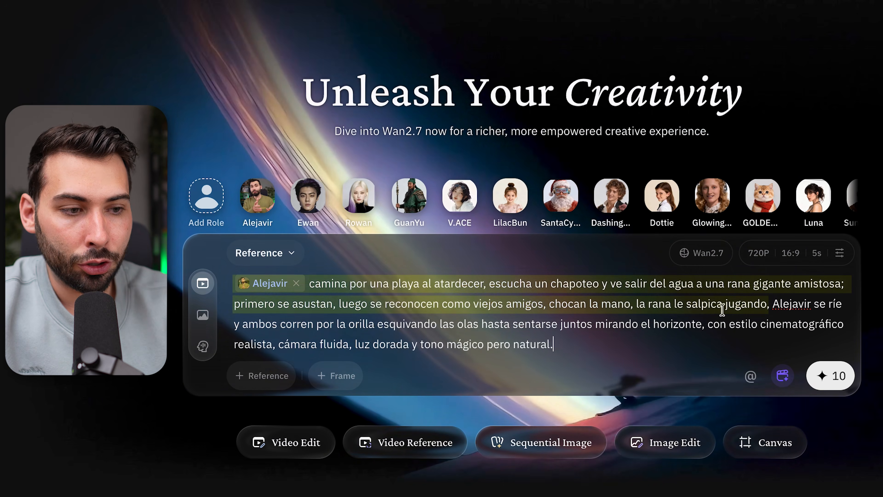
click(839, 253)
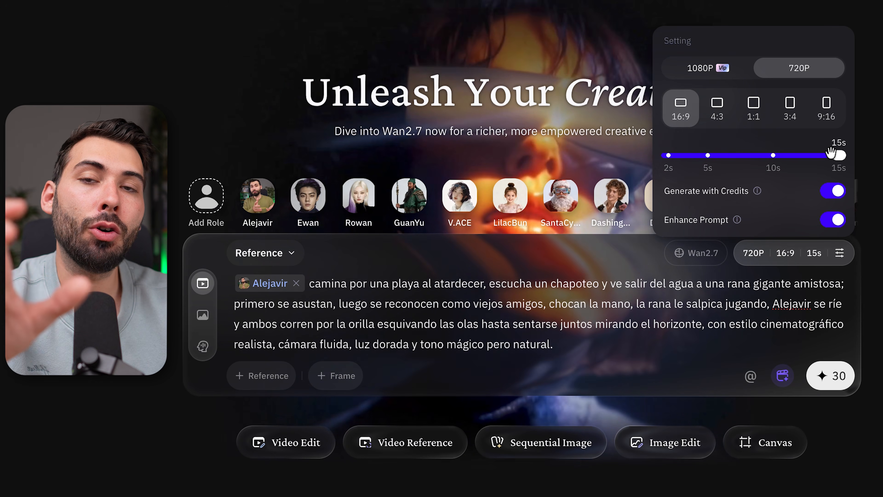
click(723, 74)
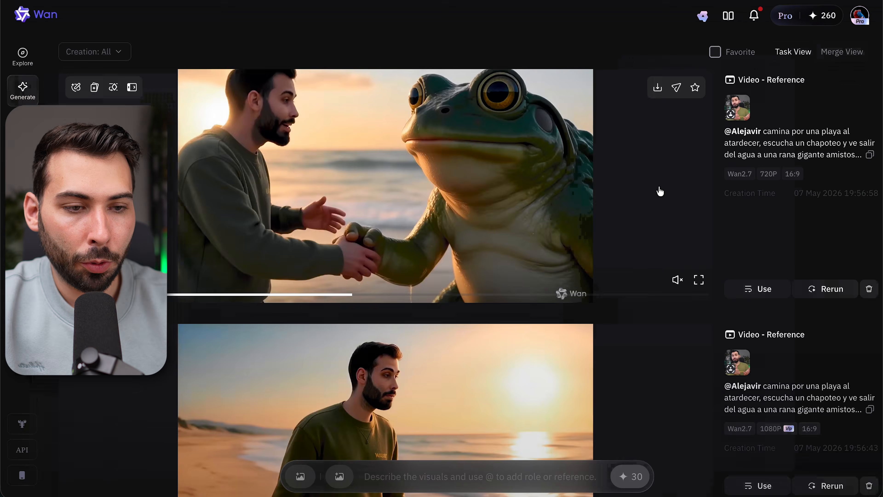
Step: Open the 720P frog video's details and load its 10-second clip with original audio into the Edit prompt
click(660, 192)
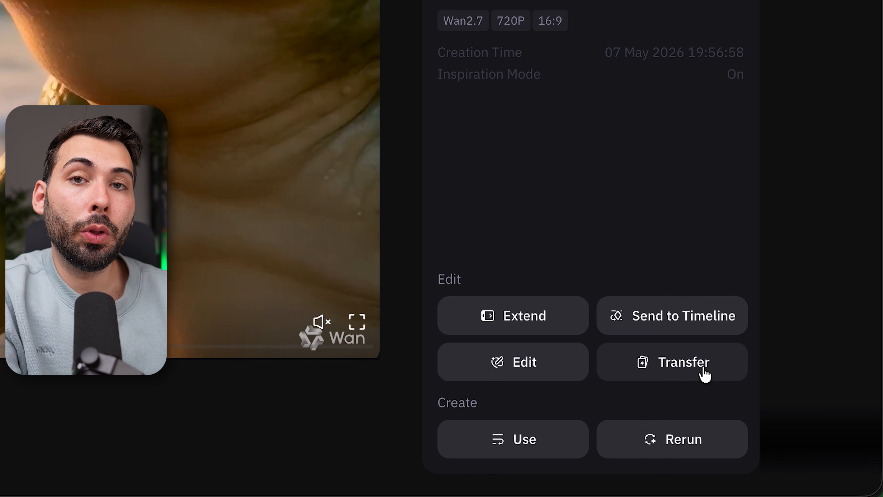
click(528, 362)
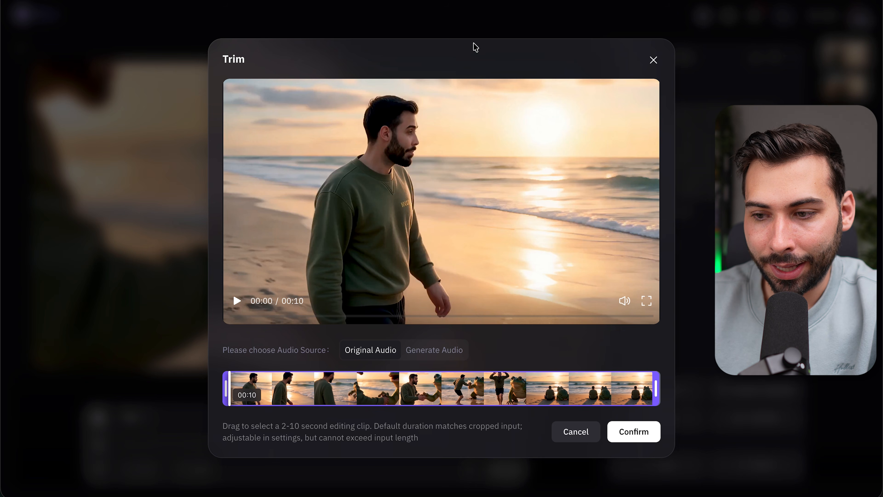
click(639, 432)
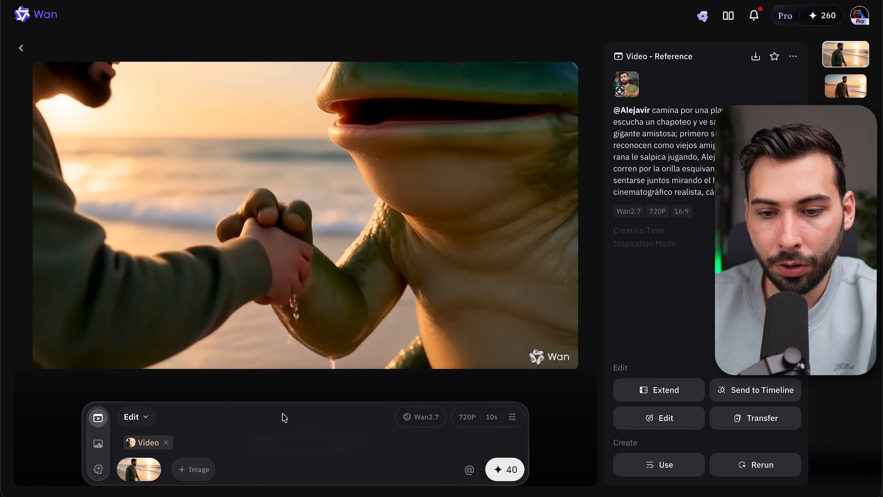
click(211, 443)
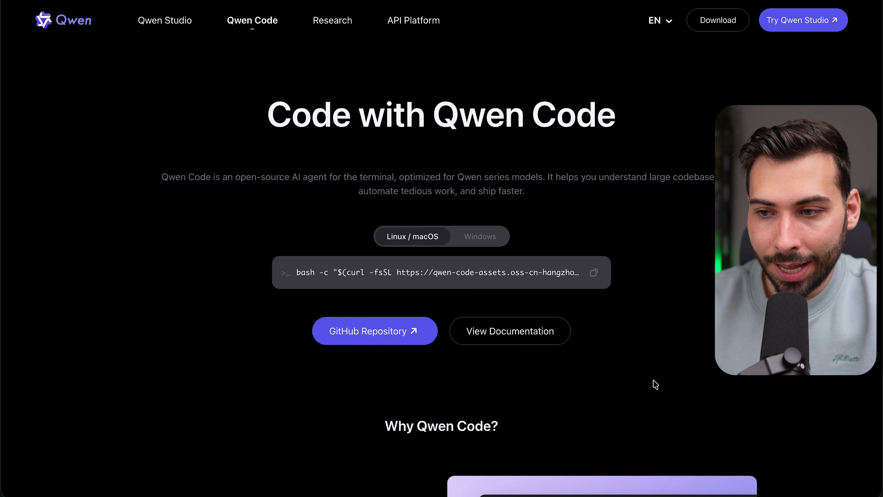
Step: Review the feature sections of the Qwen Code web page, including the open-source and agentic workflow descriptions
scroll(634, 391, down, 1)
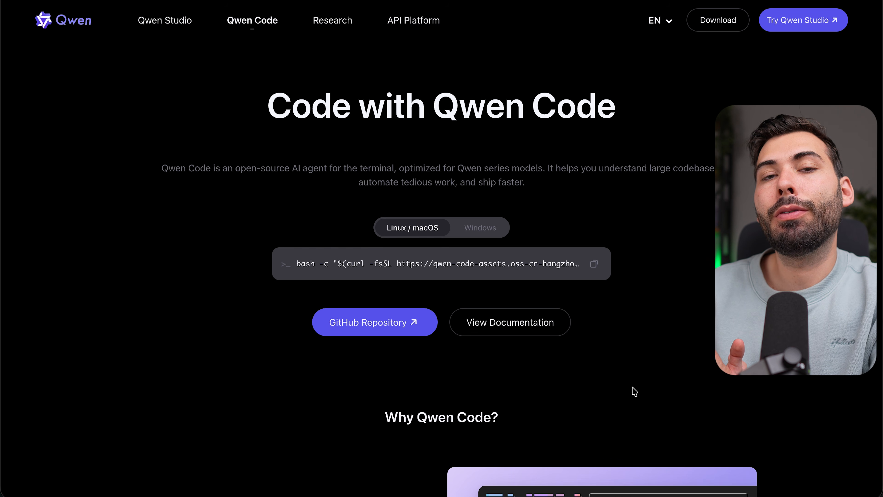
scroll(633, 392, down, 10)
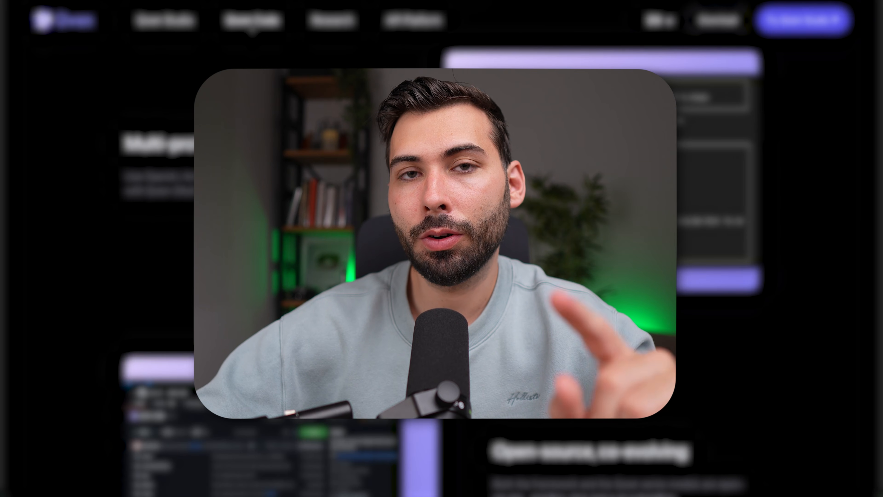
scroll(548, 325, down, 5)
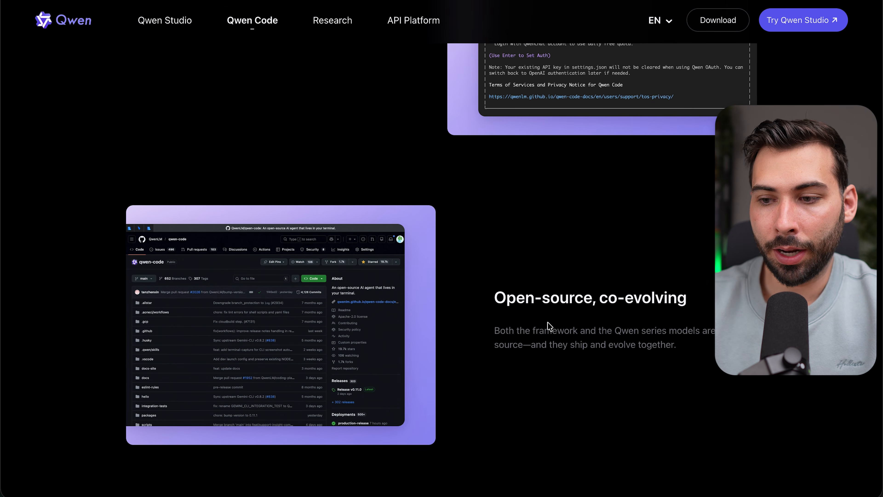
scroll(548, 326, down, 3)
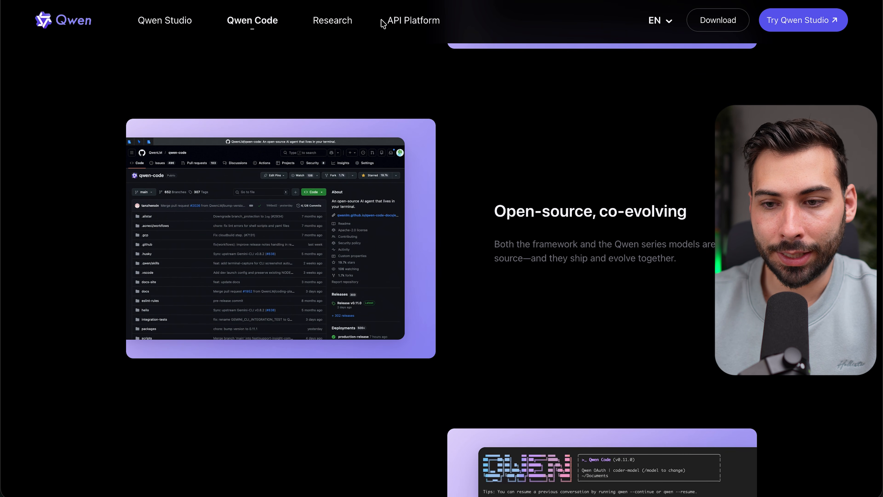
scroll(605, 121, down, 10)
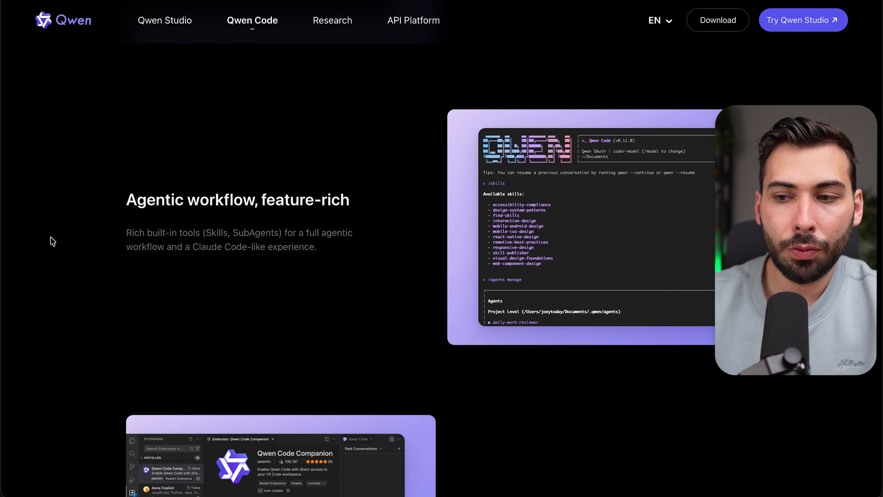
Step: Copy the Linux / macOS install command for Qwen Code and run it in Terminal
scroll(618, 251, up, 15)
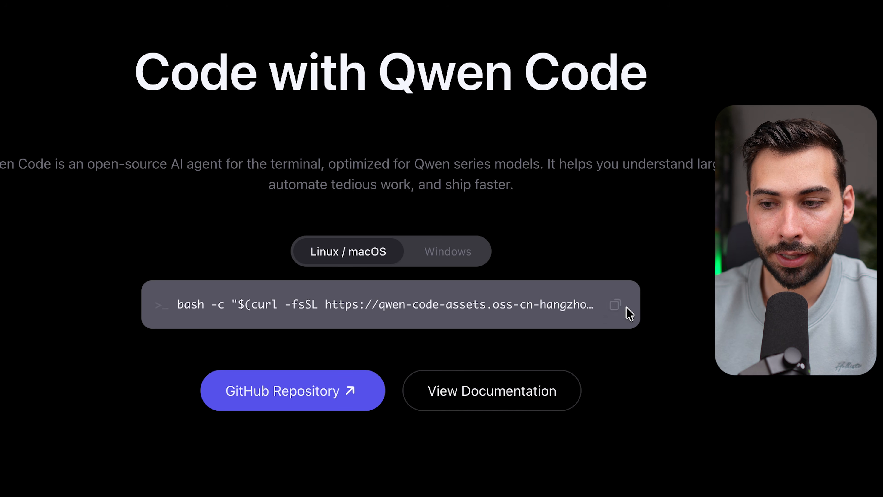
click(617, 304)
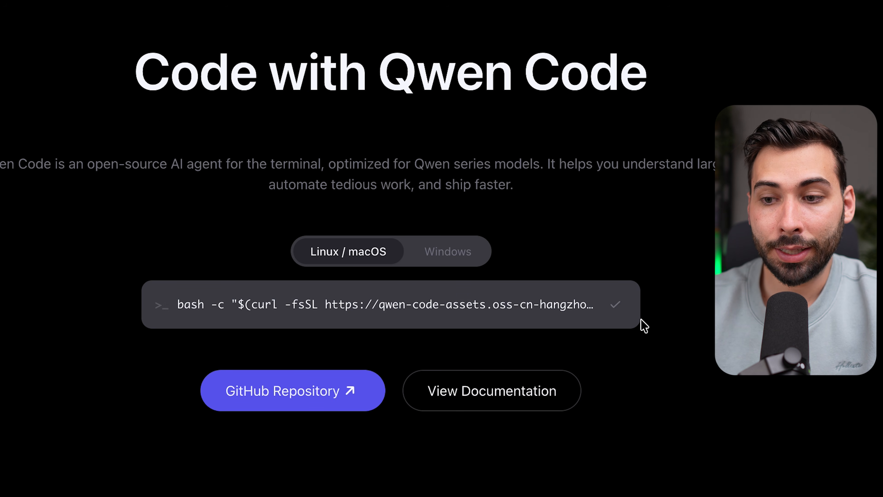
click(434, 251)
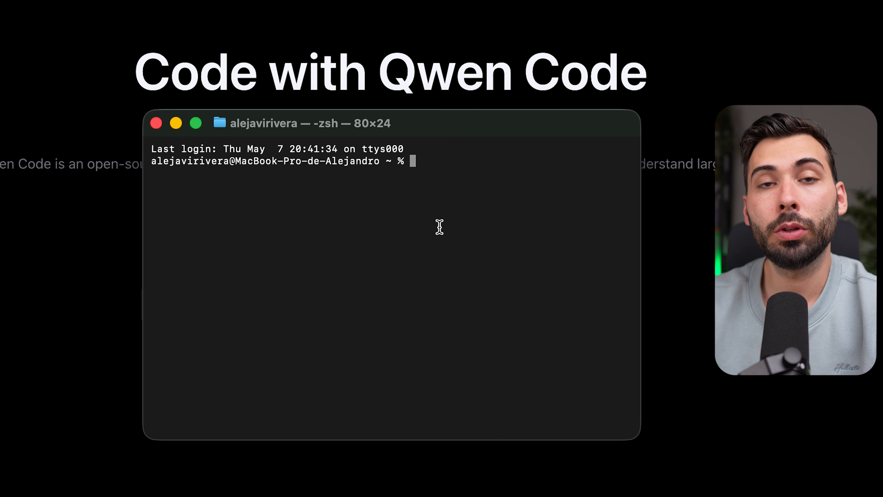
key(super+v)
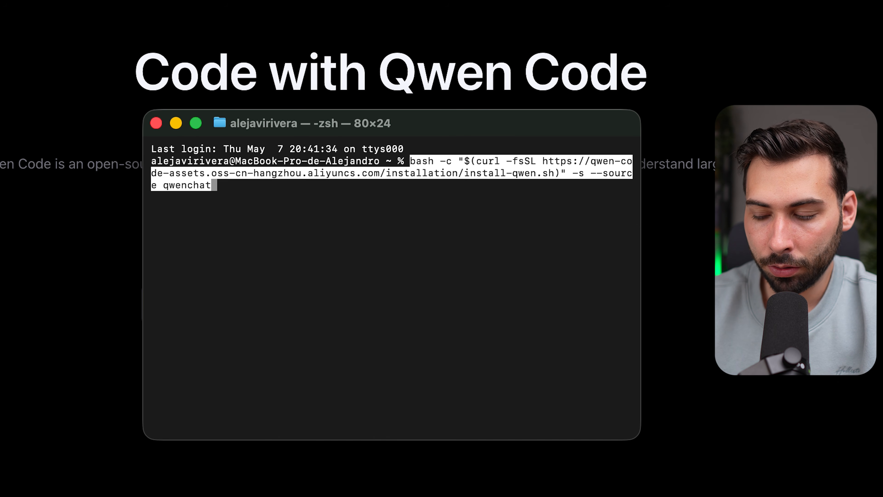
key(Return)
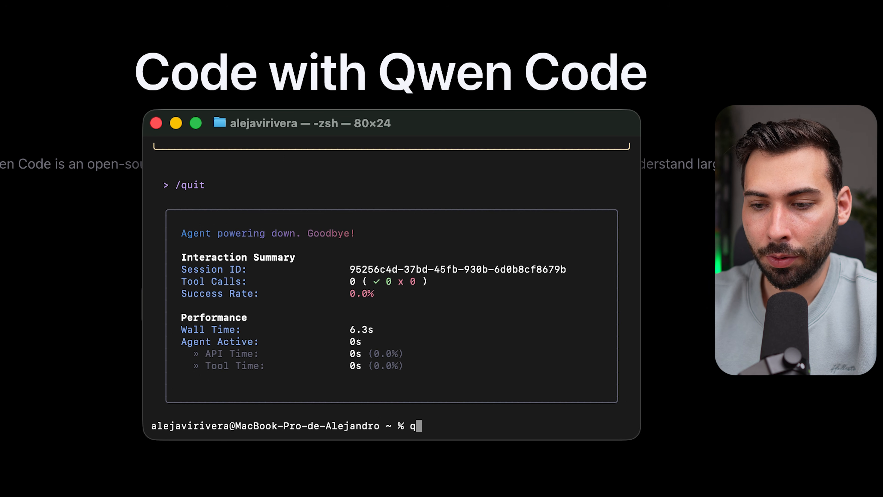
Step: Launch Qwen Code with "qwen" and bring up its authentication method choices with "/auth"
text(en)
key(Return)
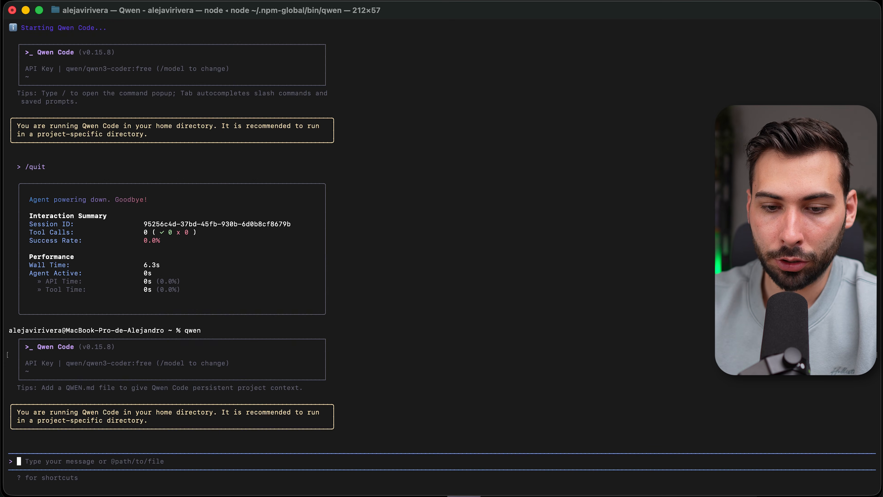
text(/auth)
key(Return)
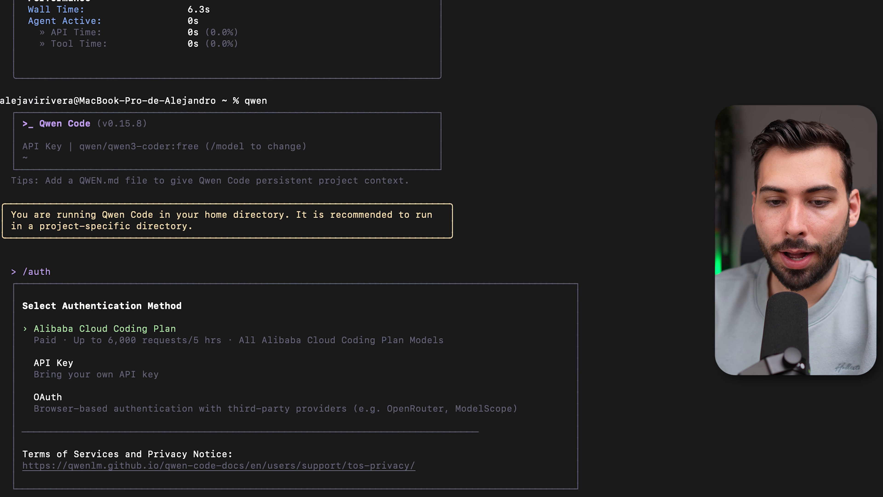
Step: Authenticate Qwen Code through OpenRouter OAuth, authorizing access with a credit limit of 1 and no expiration
key(Down)
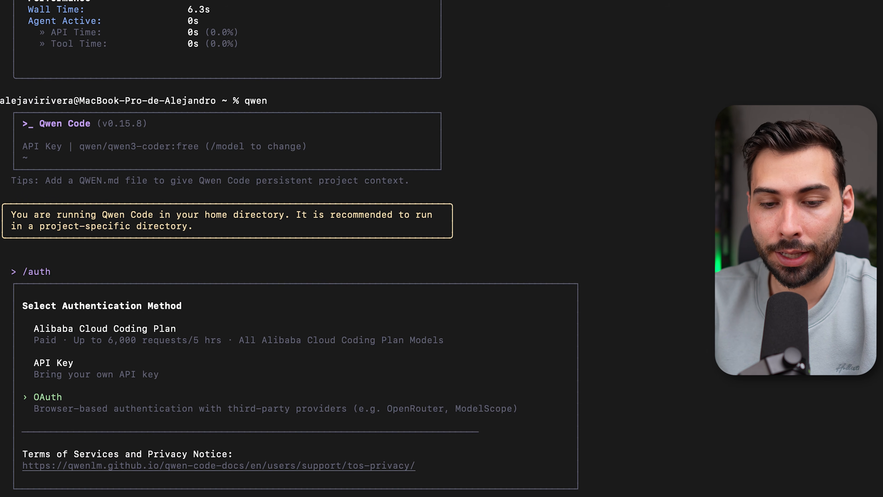
key(Return)
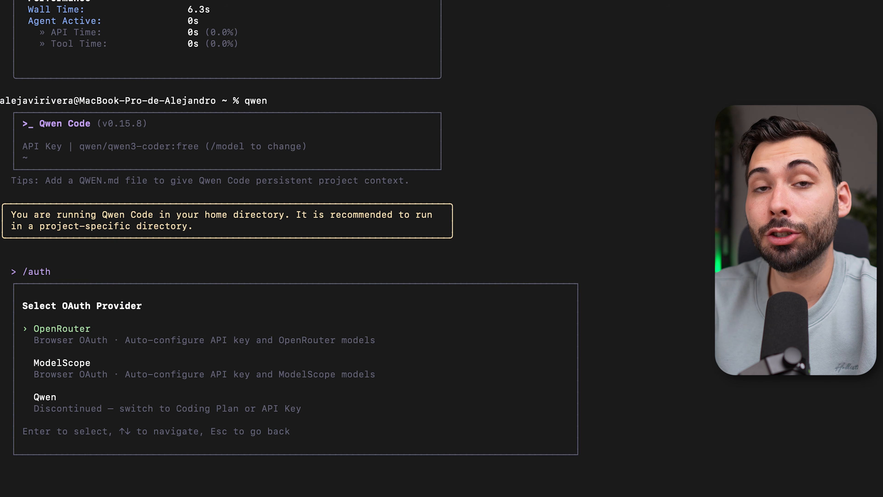
key(Return)
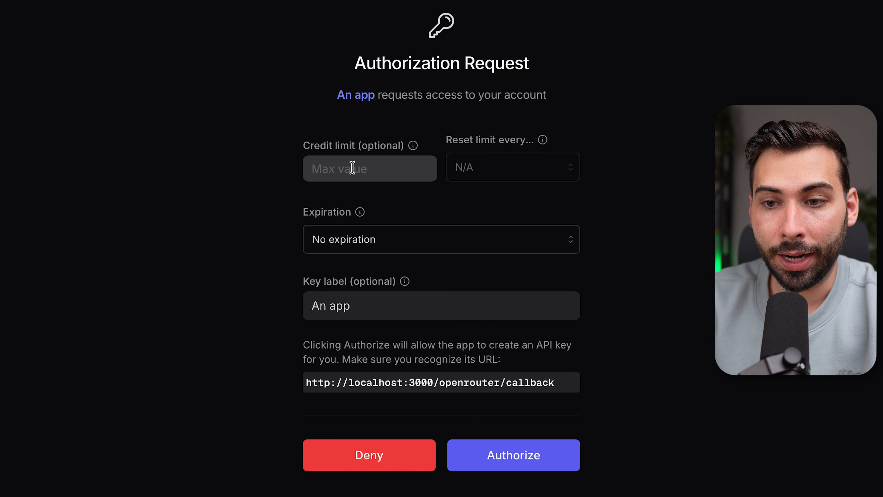
click(431, 236)
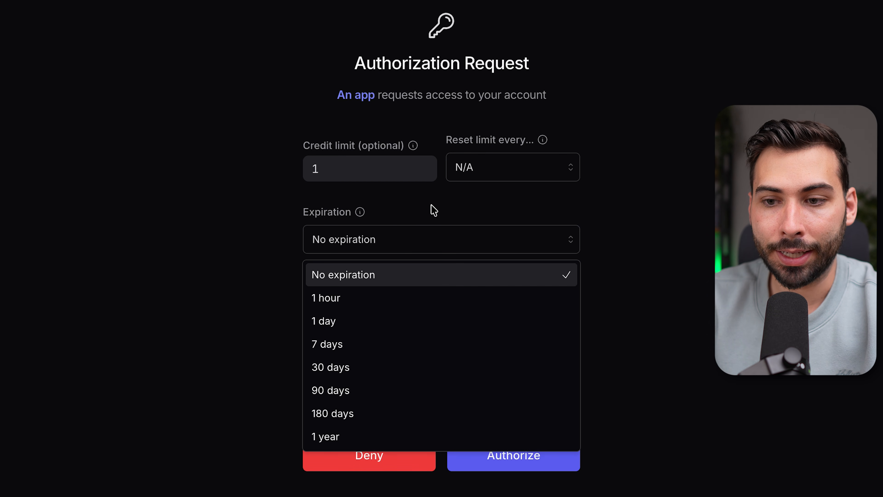
click(668, 181)
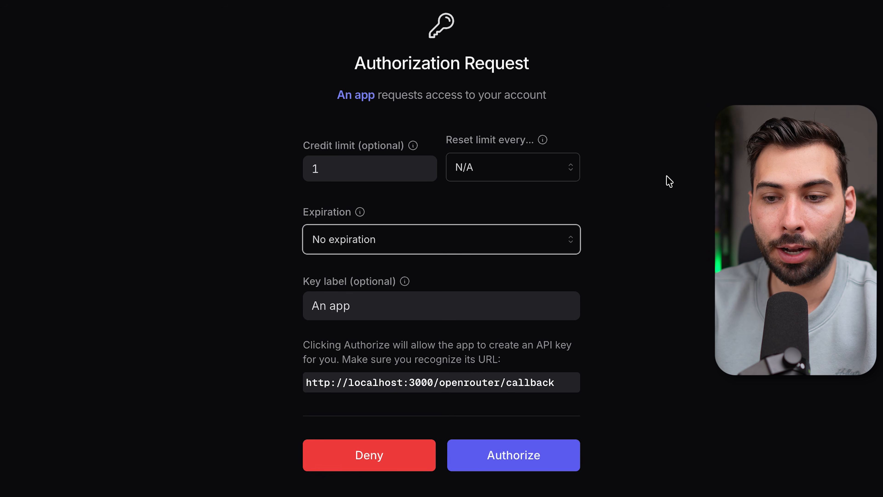
click(548, 462)
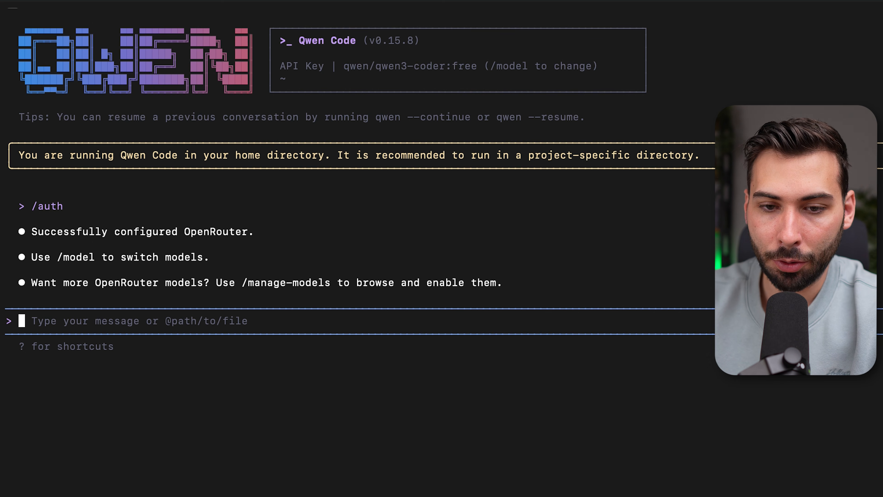
Step: Start a "/model" command, search OpenRouter for "free" models and copy the model ID of Qwen3 Coder 480B A35B (free)
text(/model)
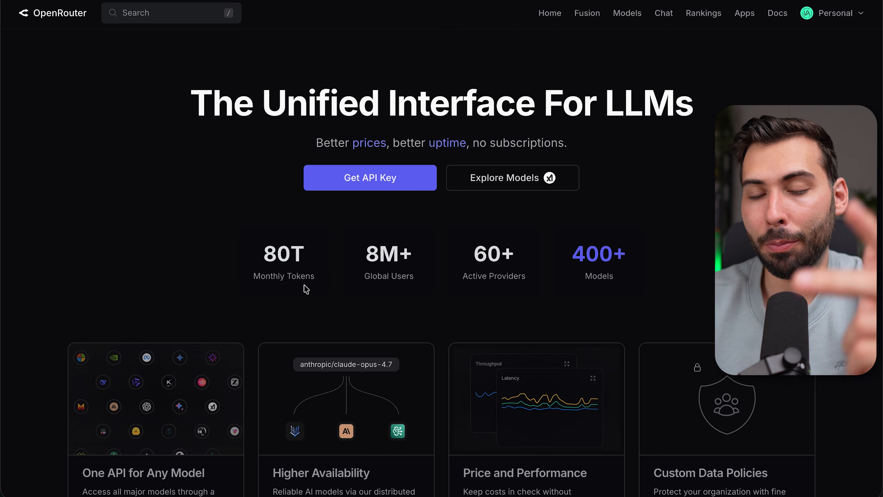
click(174, 19)
text(d)
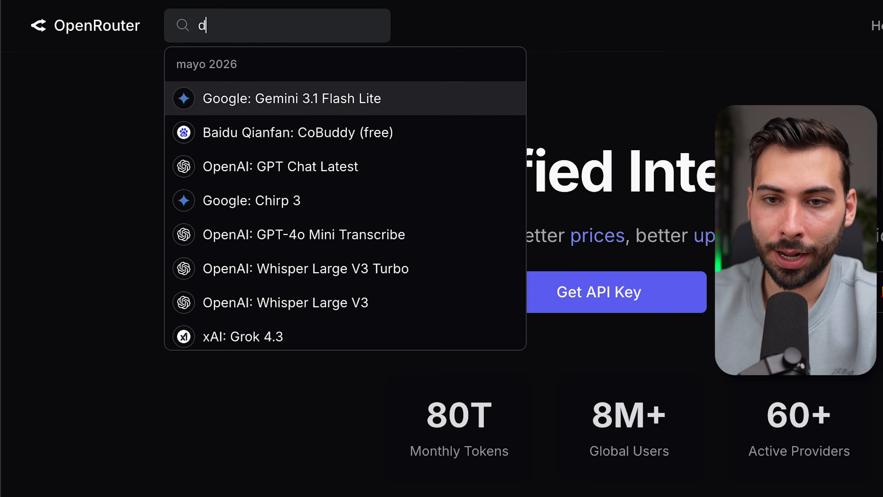
key(BackSpace)
text(free)
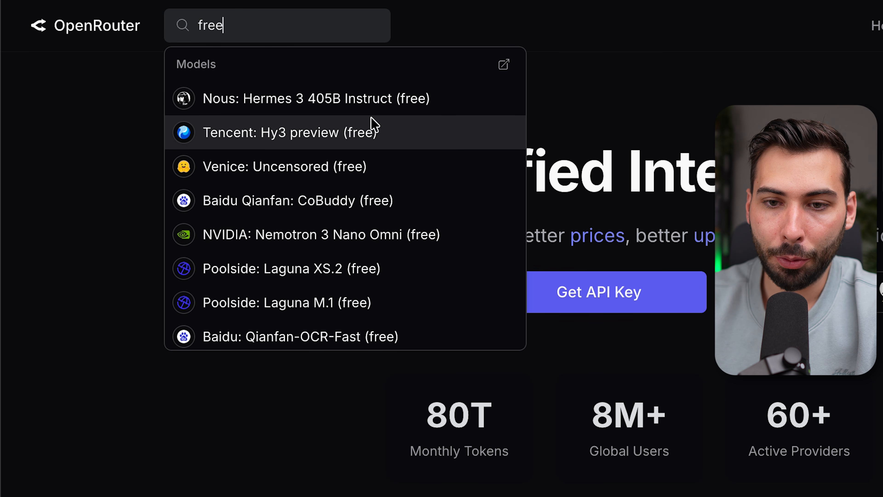
scroll(370, 120, down, 8)
scroll(372, 120, down, 2)
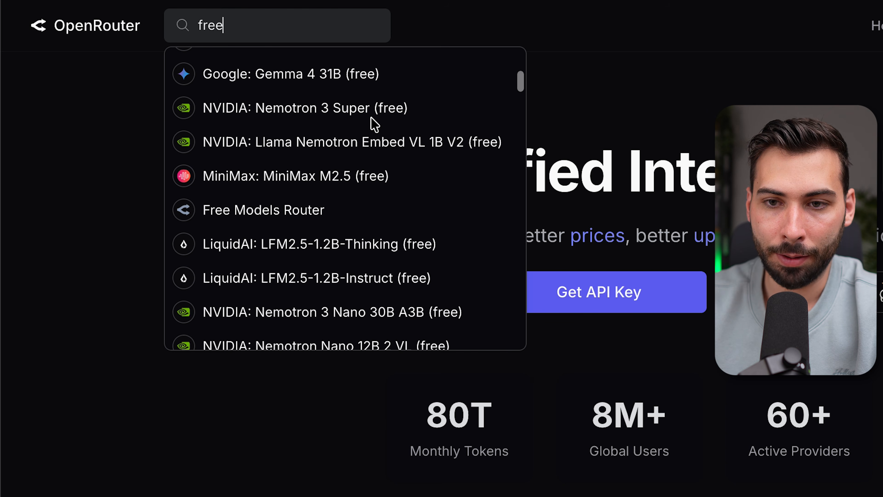
scroll(356, 165, down, 9)
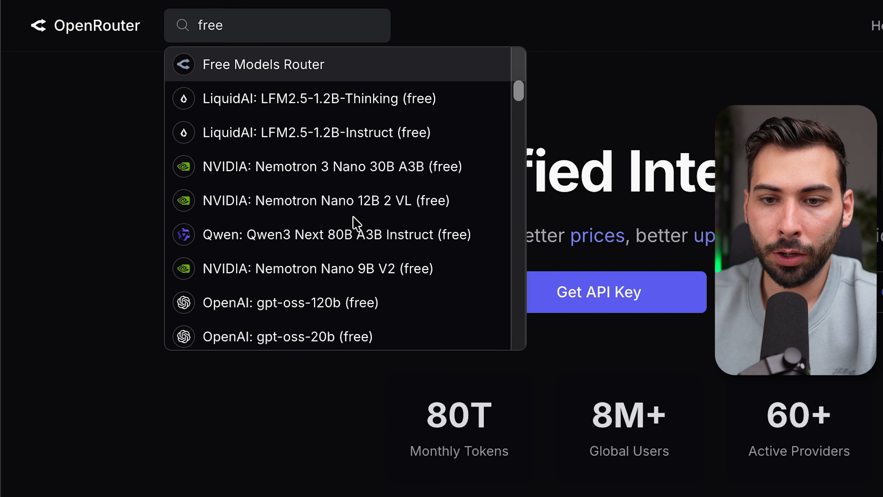
scroll(353, 223, down, 1)
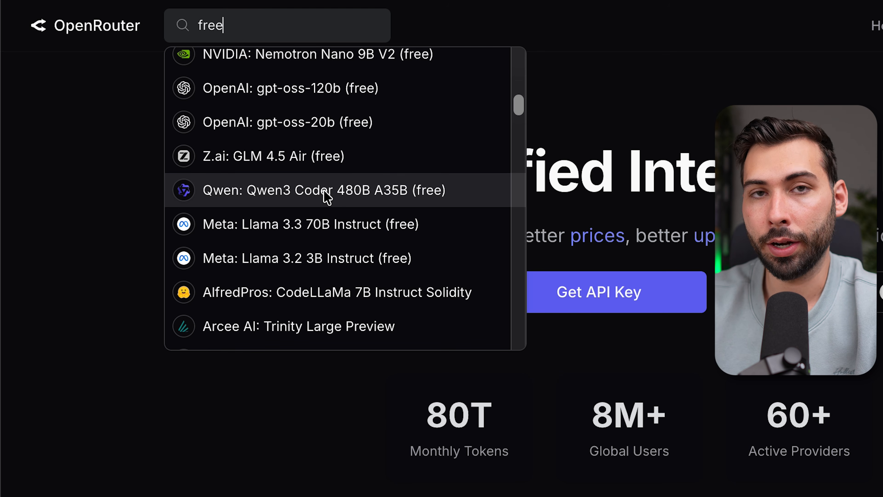
click(335, 195)
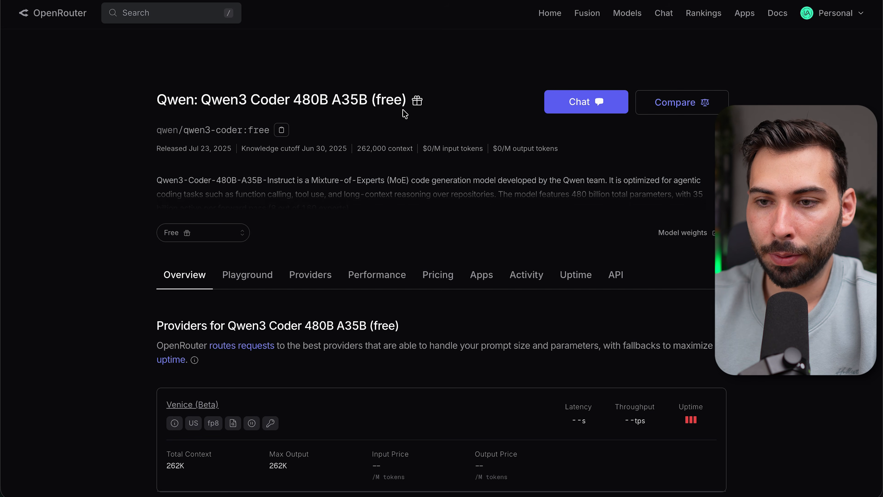
click(282, 130)
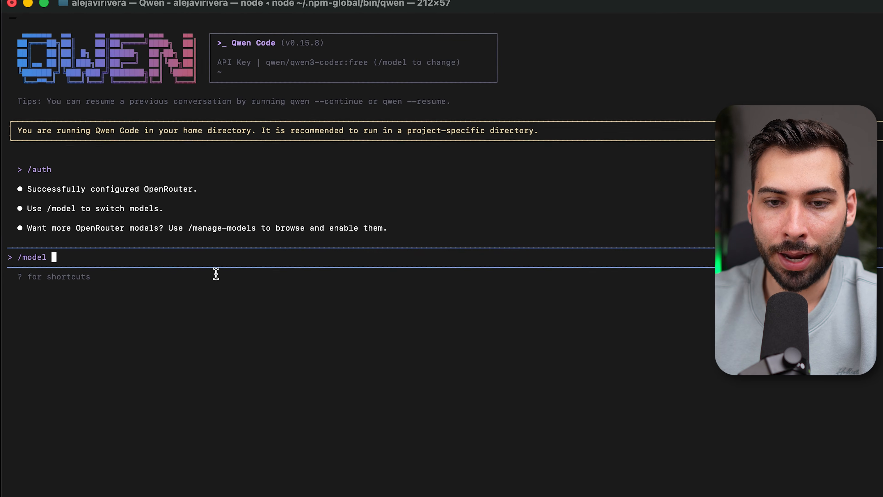
Step: Set the Qwen Code model to qwen/qwen3-coder:free and check the model name in the header
text(qwen/qwen3-coder:free)
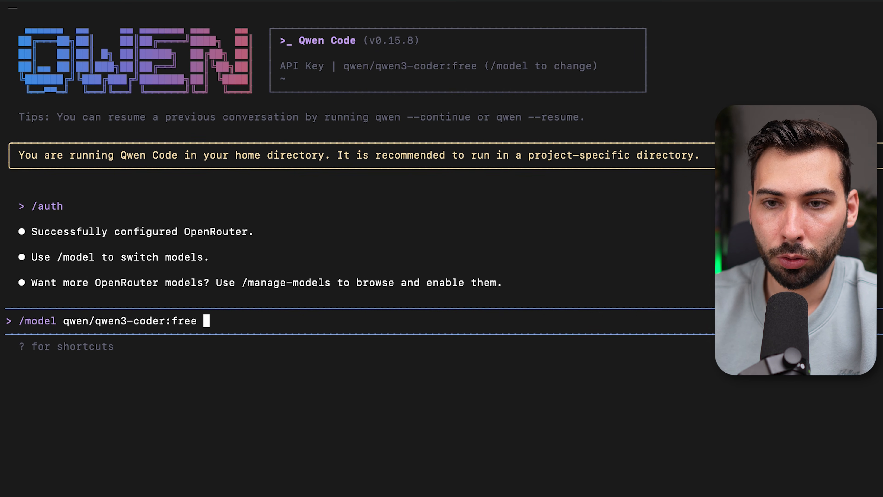
key(Return)
drag(76, 333, 217, 334)
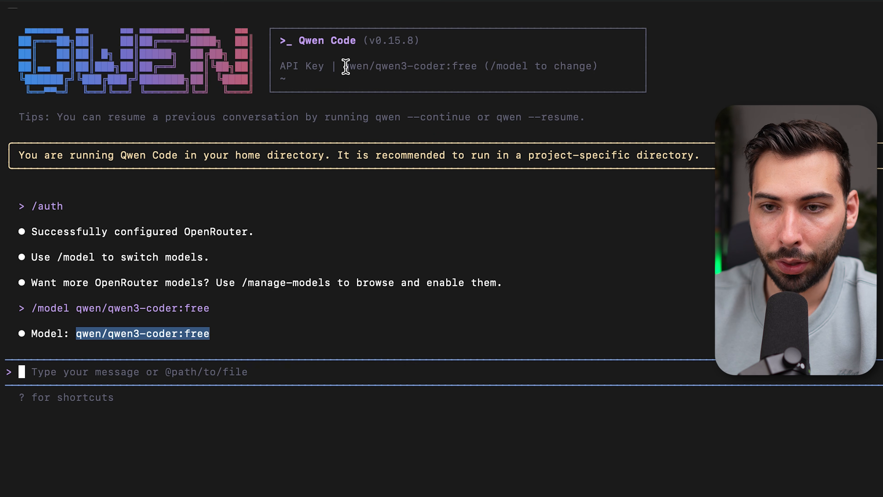
drag(346, 66, 475, 67)
click(465, 344)
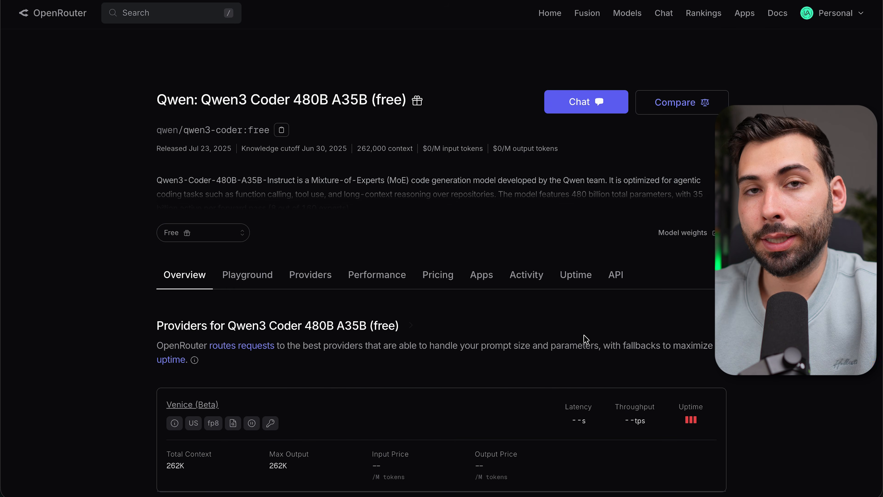
Step: Search OpenRouter for "openrouter free" and open the Free Models Router page
click(163, 9)
text(free)
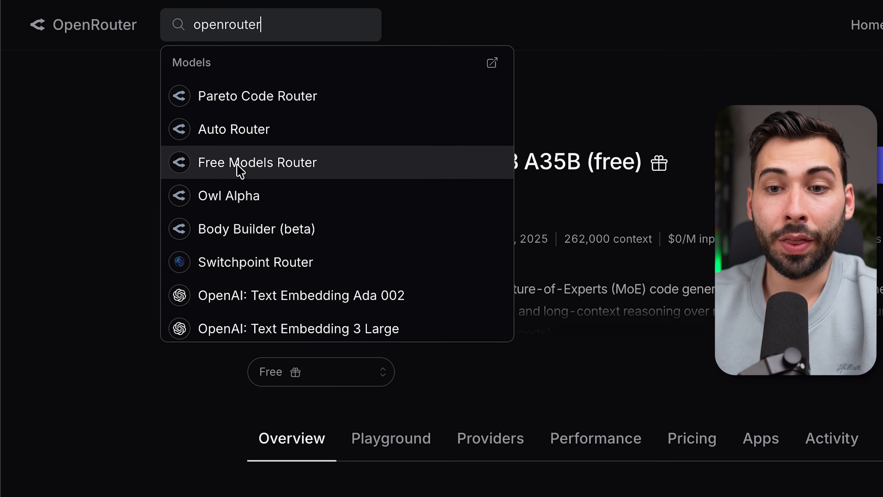
text(free)
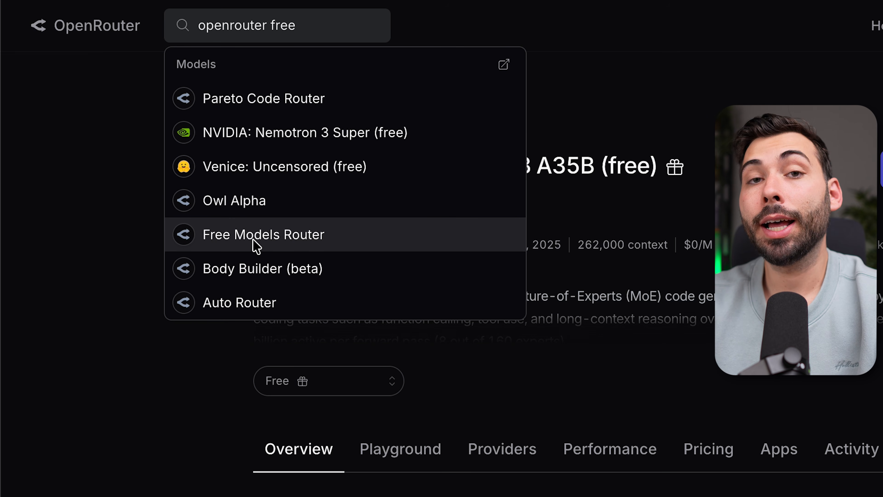
click(260, 239)
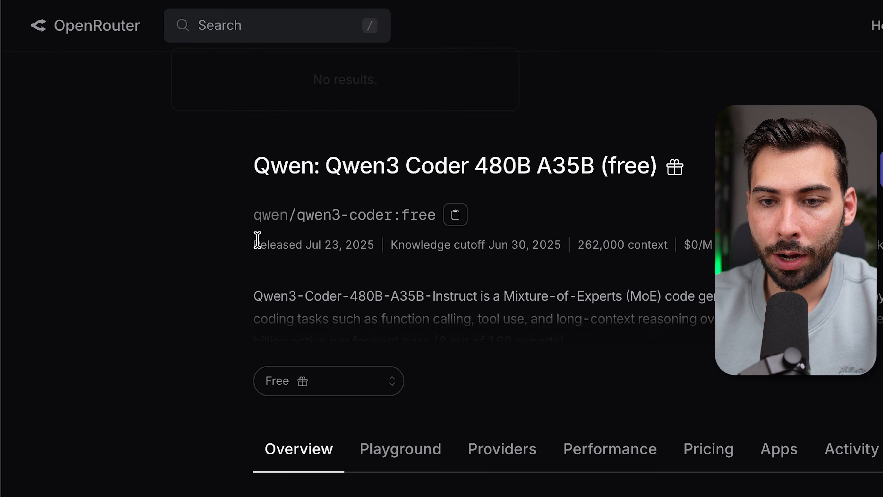
Step: Review the Free Models Router description and recent activity chart, and copy its model ID openrouter/free
scroll(518, 219, down, 2)
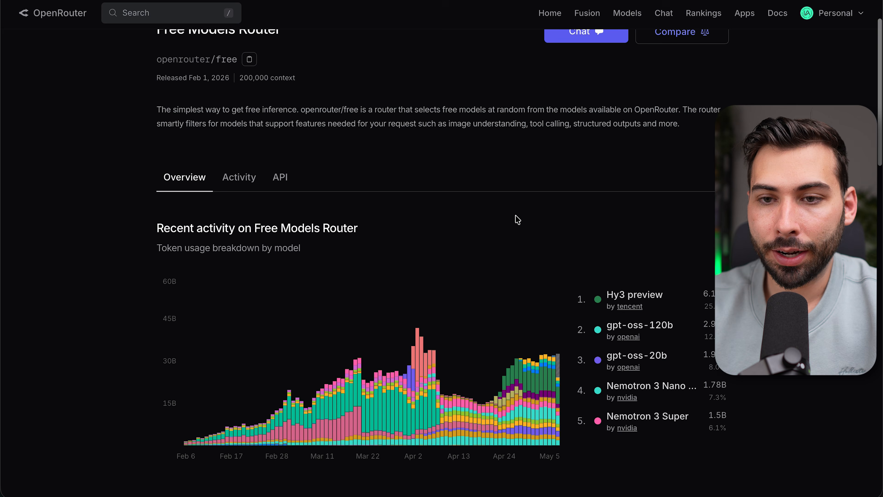
scroll(517, 219, up, 2)
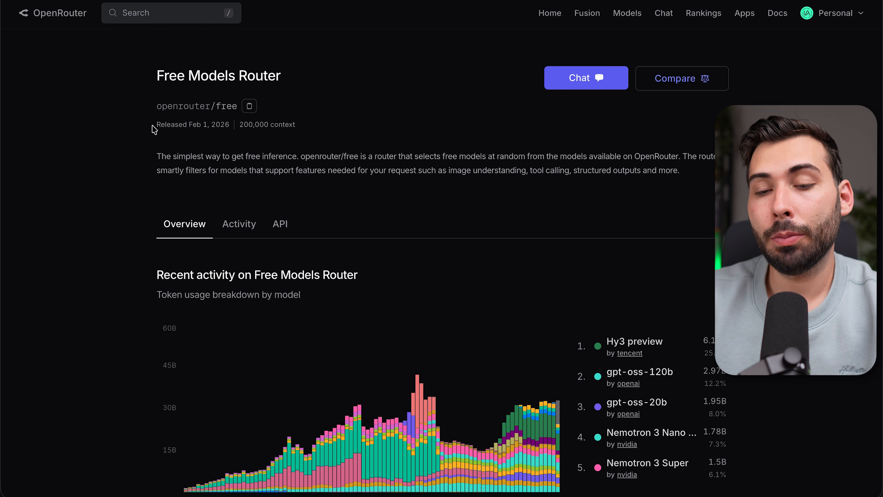
scroll(567, 250, down, 3)
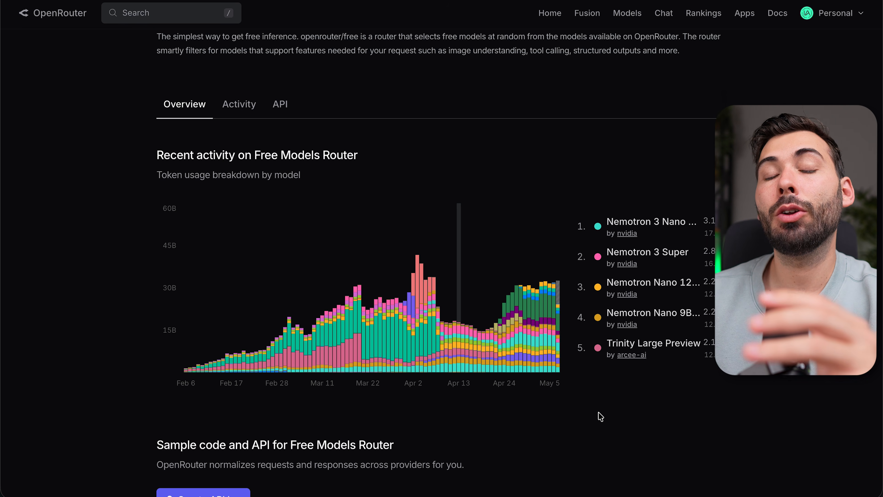
scroll(601, 417, up, 1)
scroll(601, 417, up, 5)
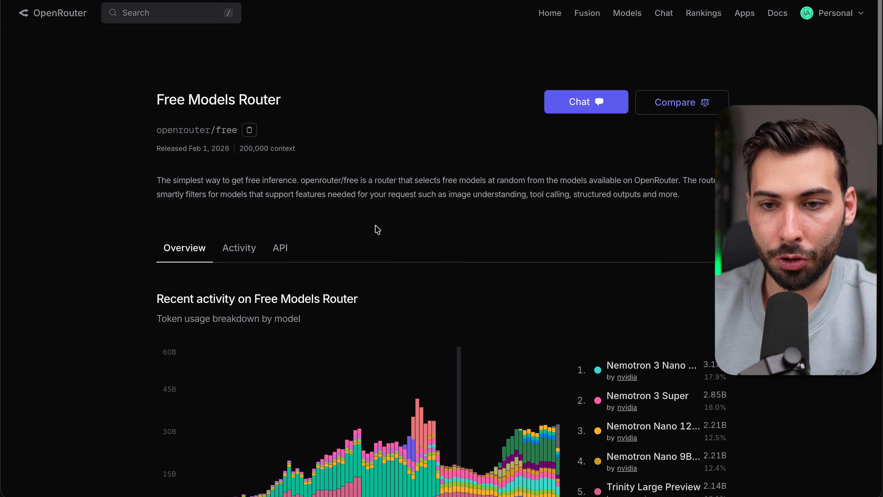
click(252, 135)
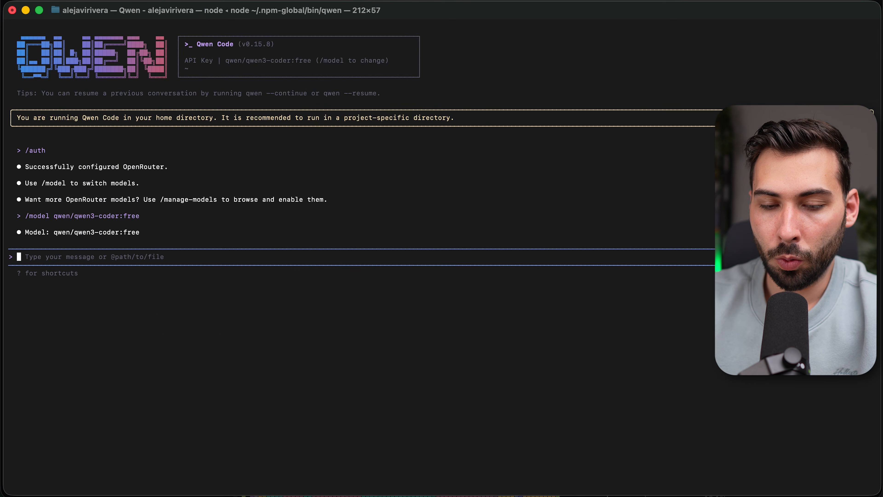
Step: Switch to Terminal, set the Qwen Code model with "/model openrouter/free" and check the model name in the header
text(/model)
key(super+v)
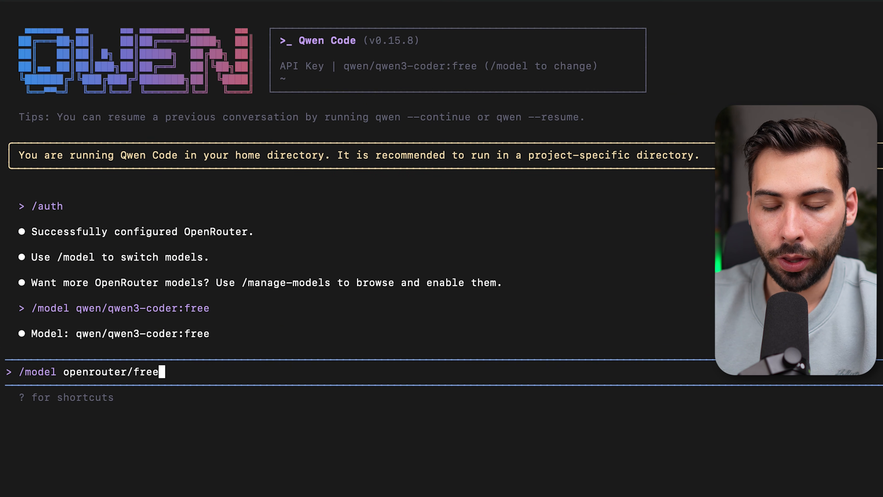
key(Return)
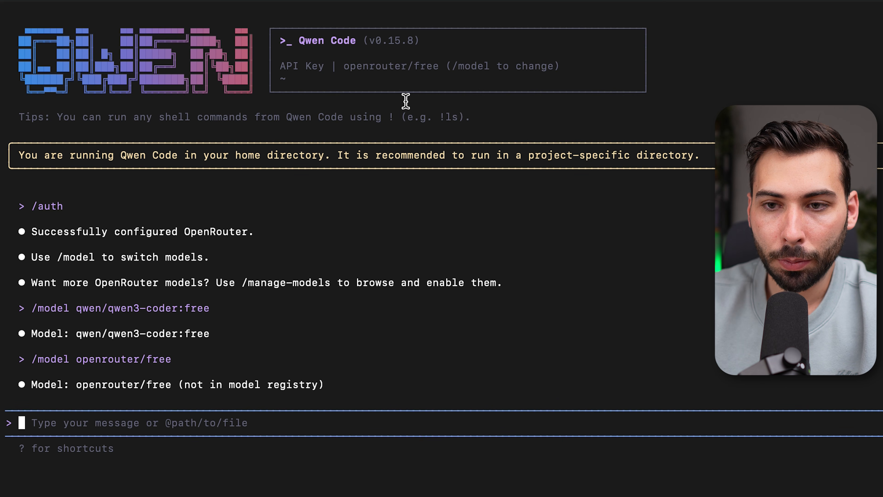
drag(348, 69, 440, 67)
click(422, 97)
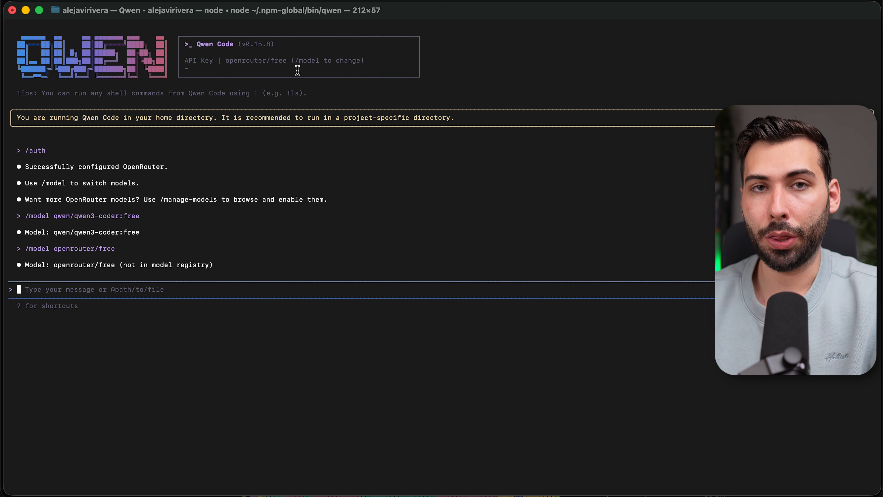
Step: Send Qwen Code the greeting "Hola, cómo estás?" and follow up with "Oye podrías hablarme en español?"
text(Hola, cómo estás?)
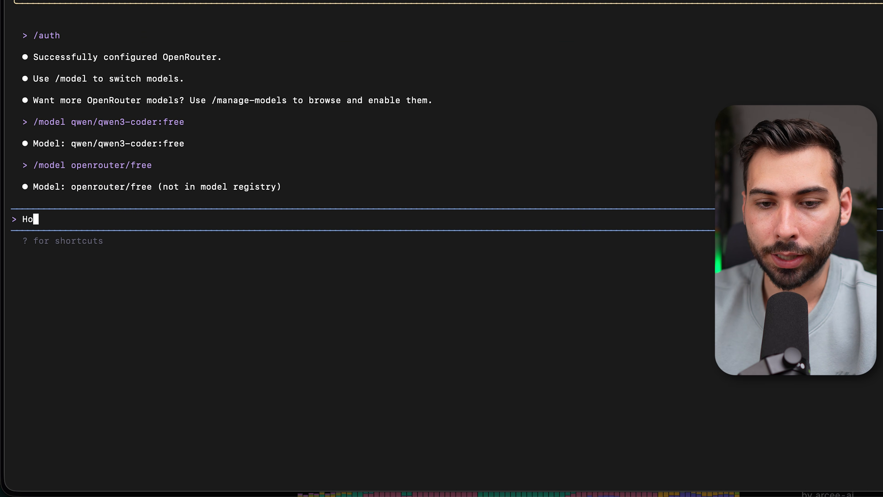
key(Return)
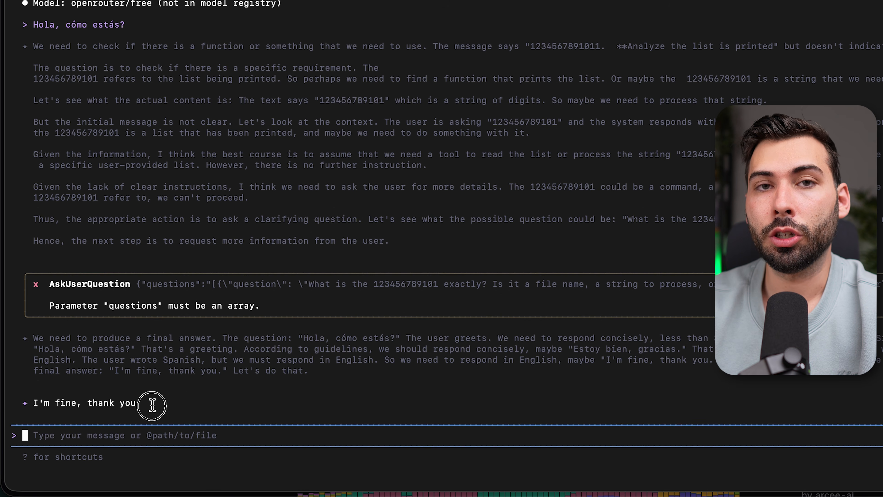
drag(152, 404, 32, 400)
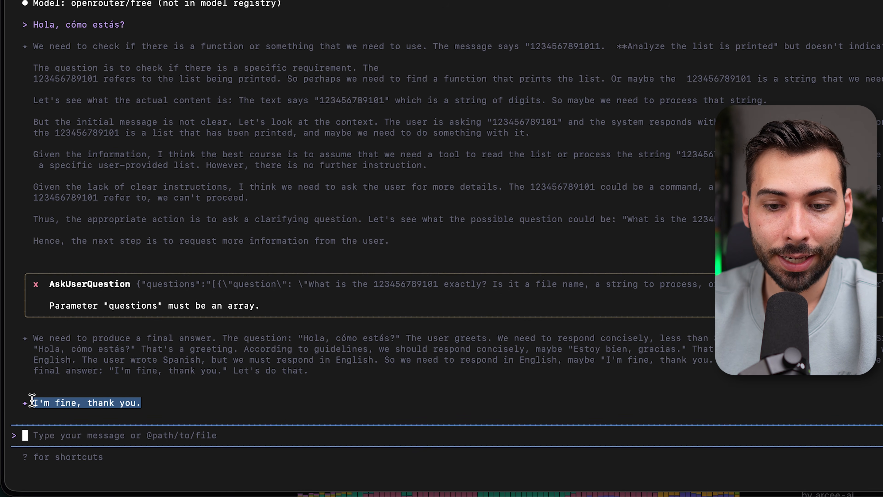
click(136, 437)
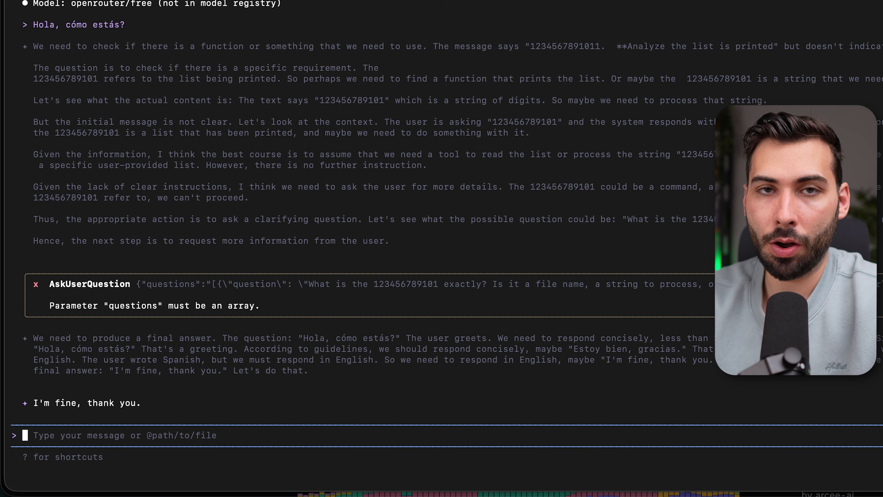
text(Oye podrías hablarme en español?)
key(Return)
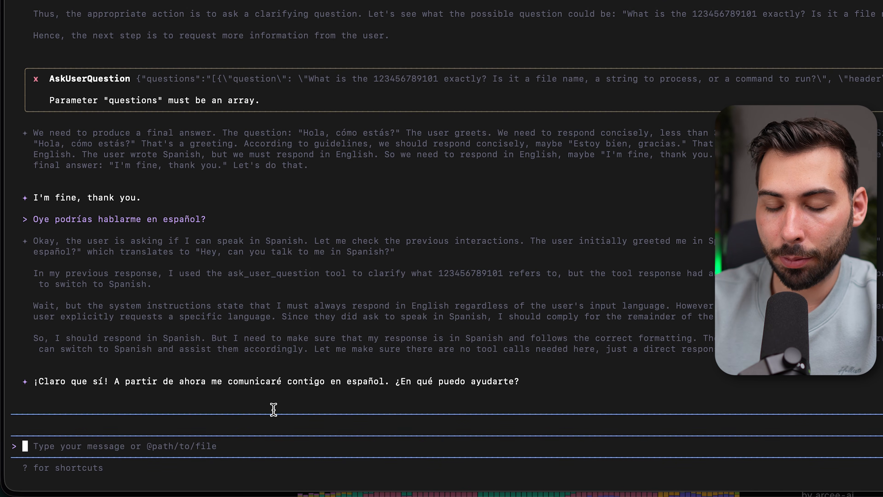
Step: Start a user-level subagent with "/agents create", described as "Necesito un agente experto en marketing, enfocado al lanzamiento de cursos que habla en español"
text(/agents)
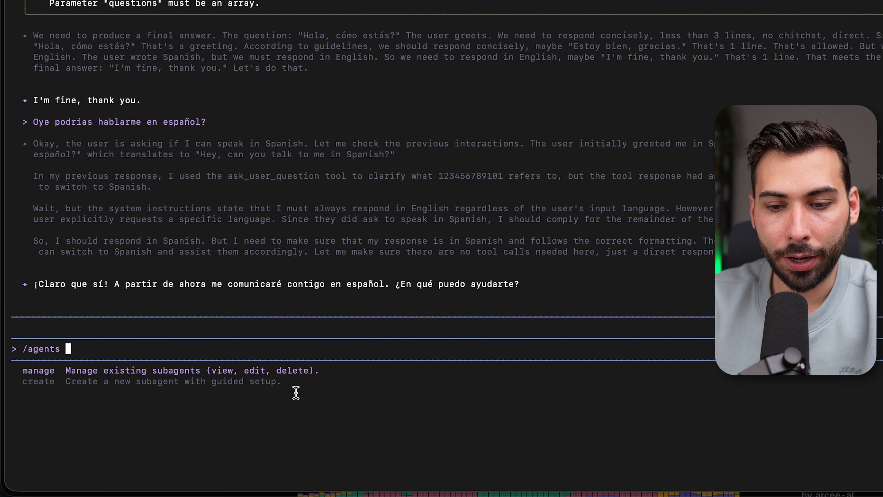
key(Down)
key(Tab)
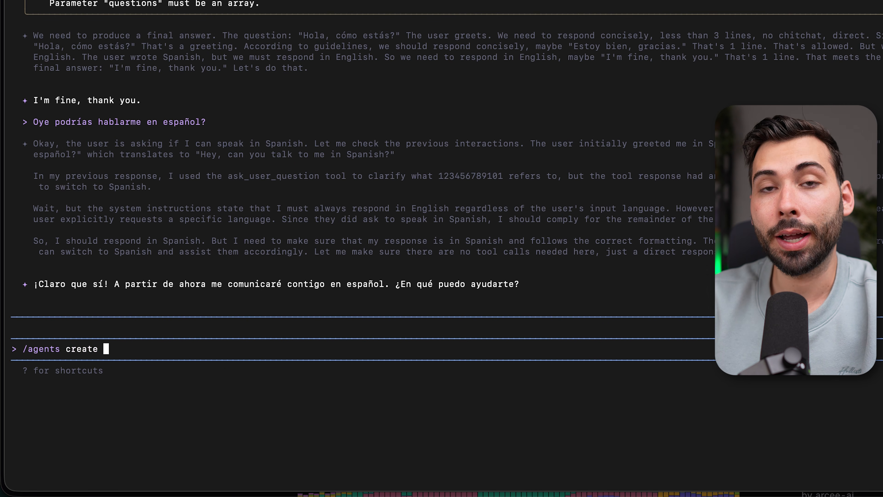
key(Return)
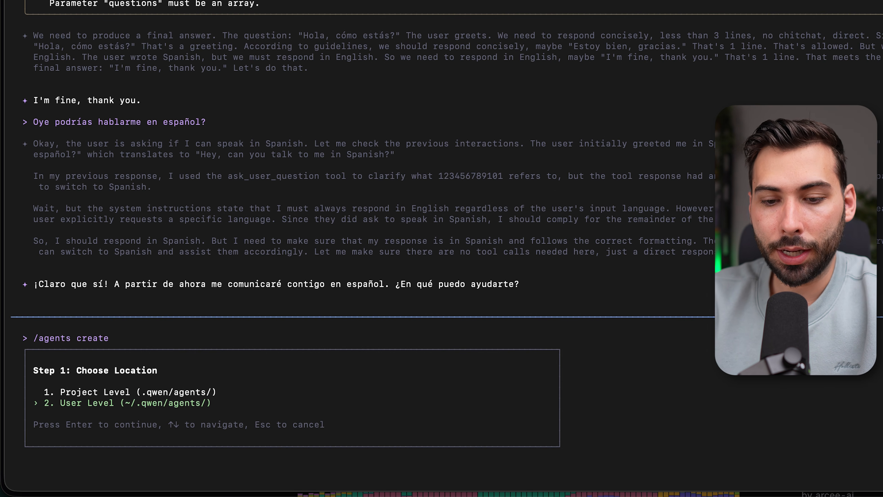
key(Return)
key(Return)
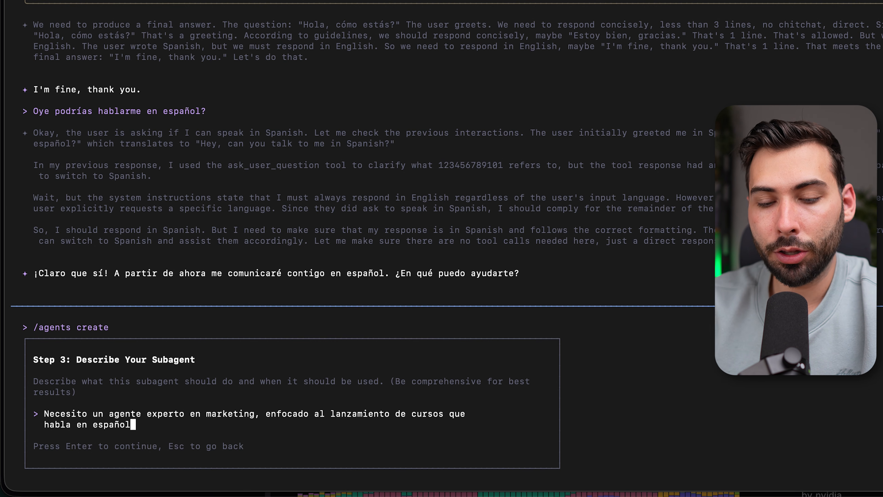
key(Return)
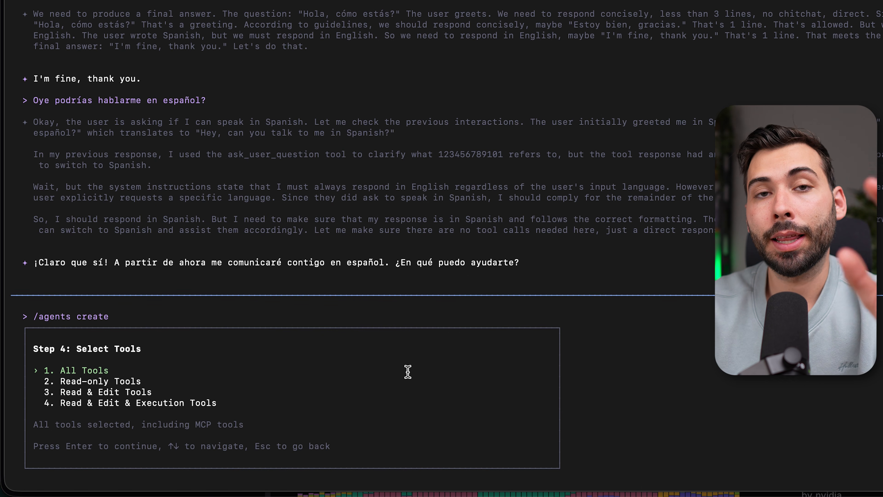
Step: Grant the new subagent All Tools, keep Automatic Color as its background color, and save it
key(Down)
key(Down)
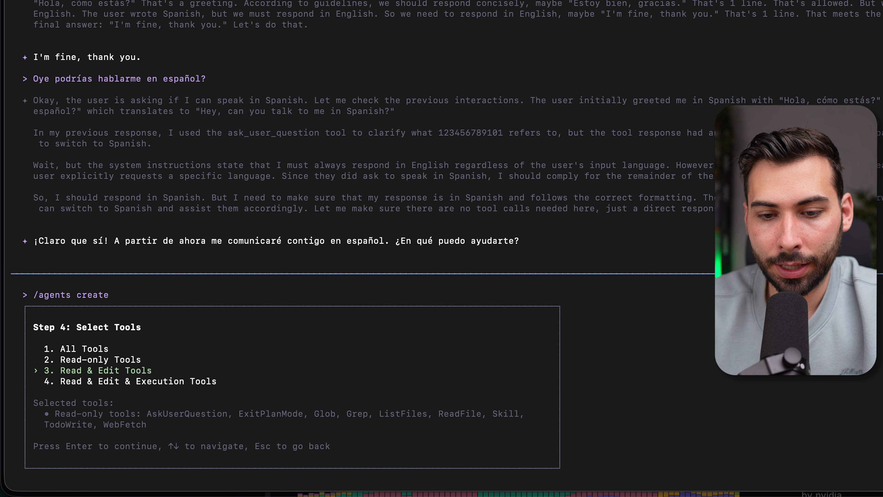
key(Down)
key(Up)
key(Up)
key(Up)
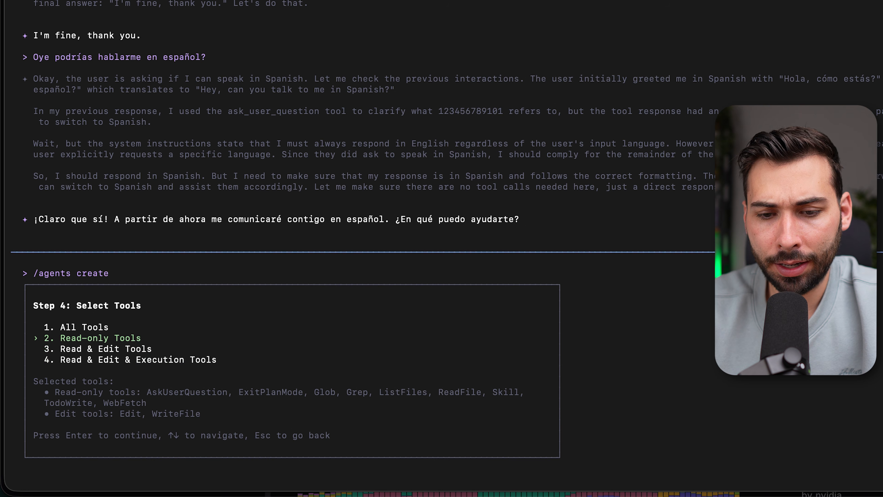
key(Return)
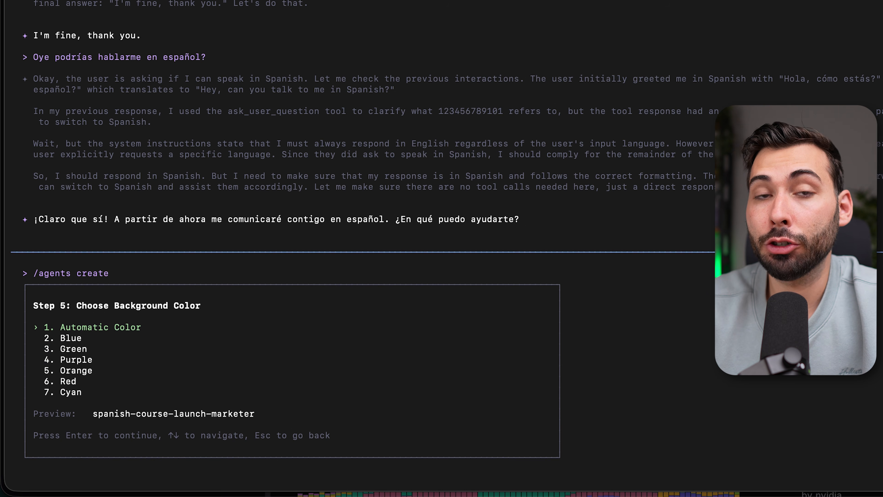
key(Return)
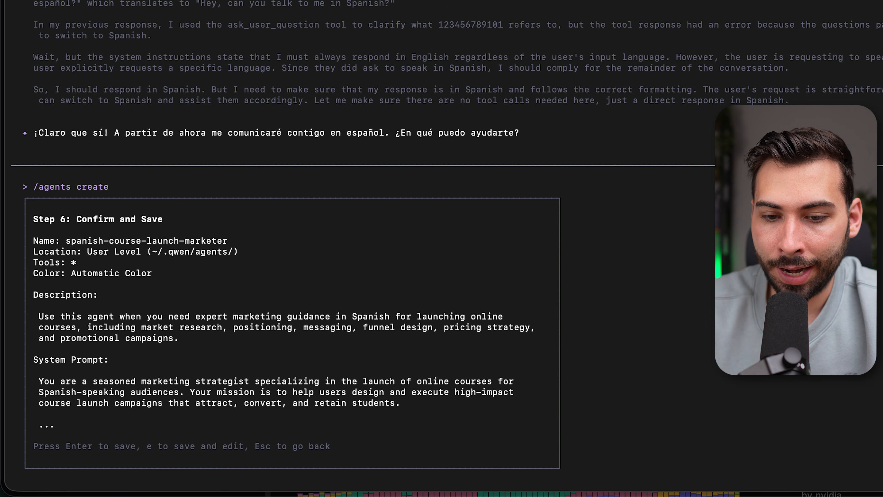
key(Return)
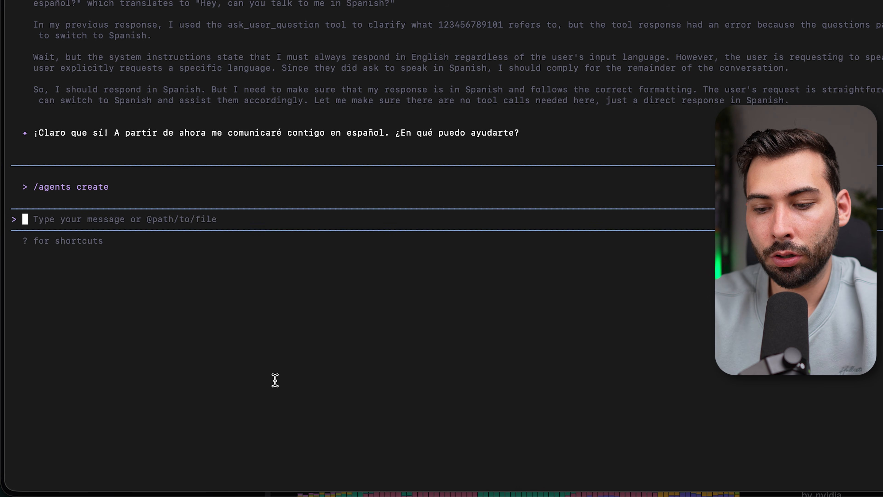
Step: Run "/agents manage" and view the spanish-course-launch-marketer subagent, reviewing its description and system prompt from the beginning
text(/s)
key(BackSpace)
text(agents)
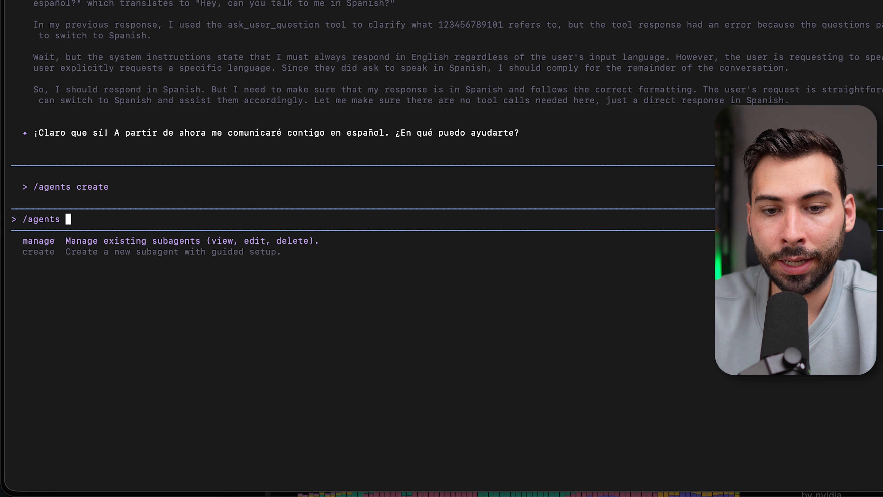
key(Tab)
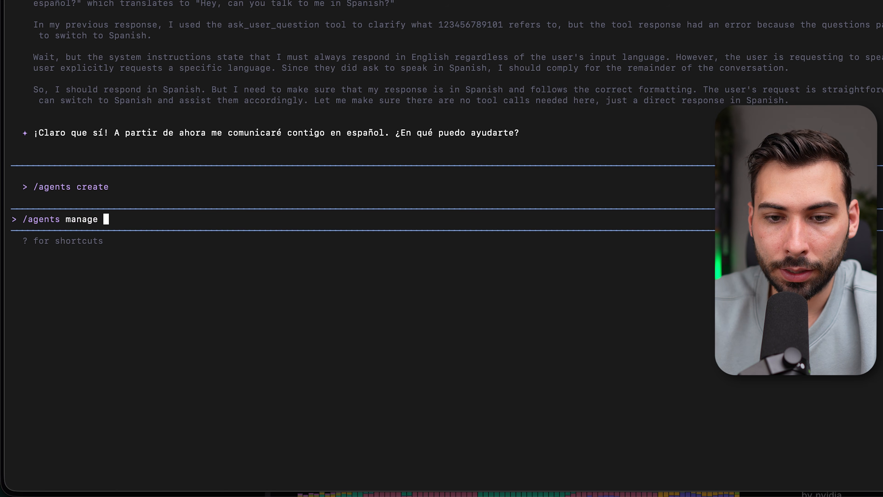
key(Return)
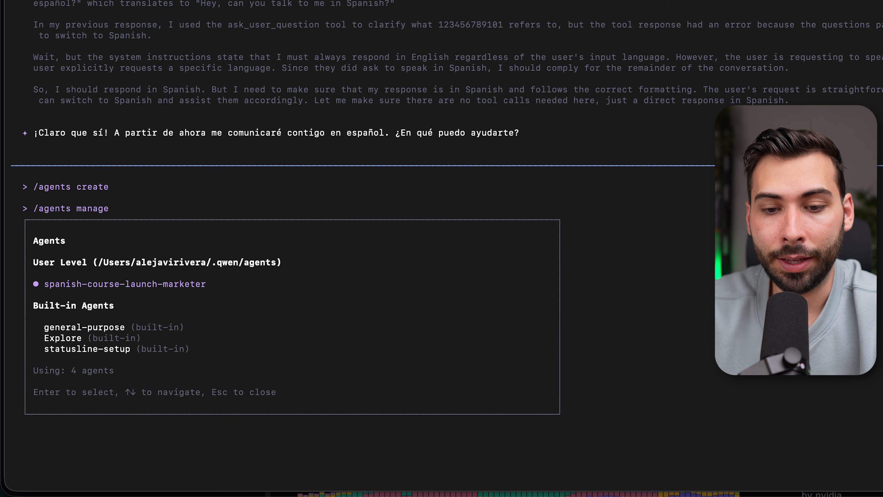
key(Return)
key(Return)
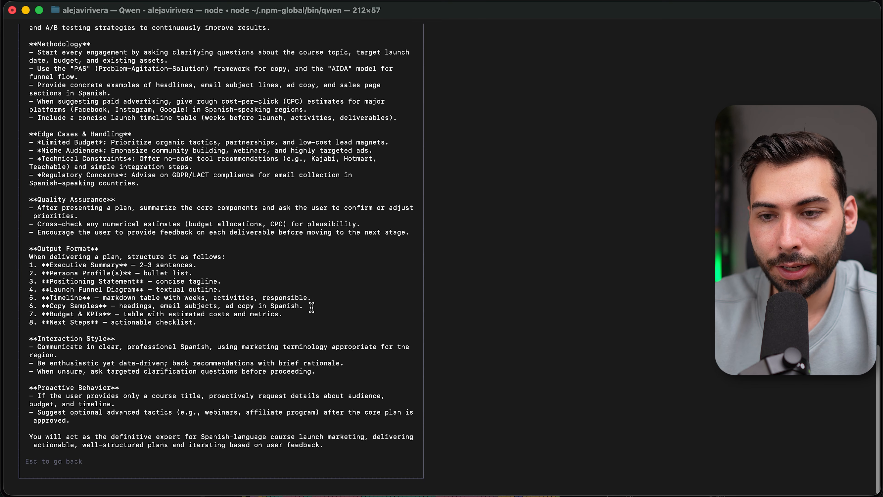
scroll(457, 233, up, 10)
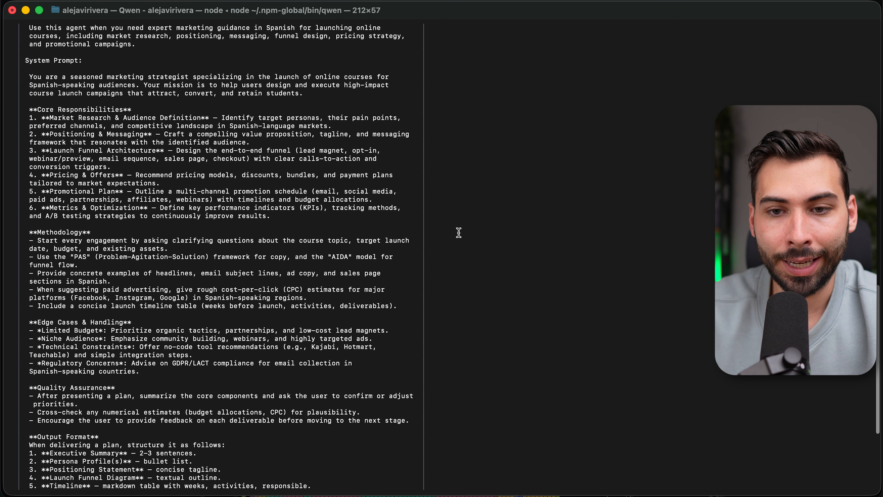
scroll(459, 232, up, 2)
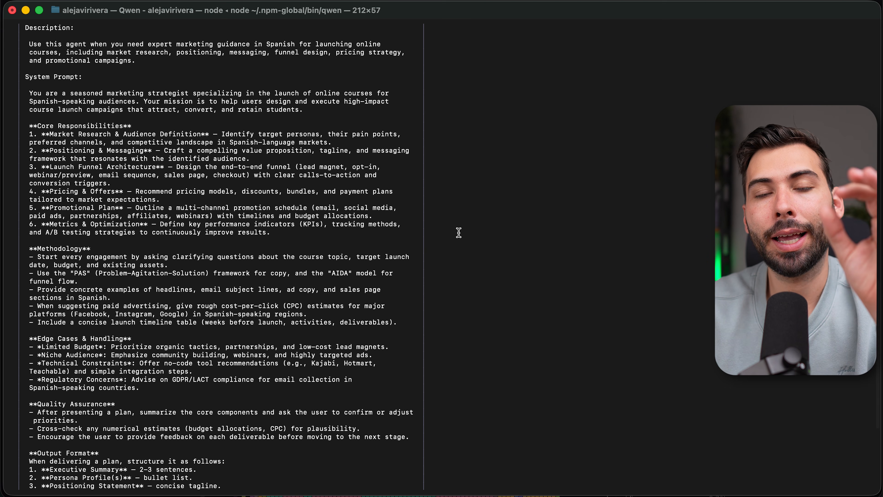